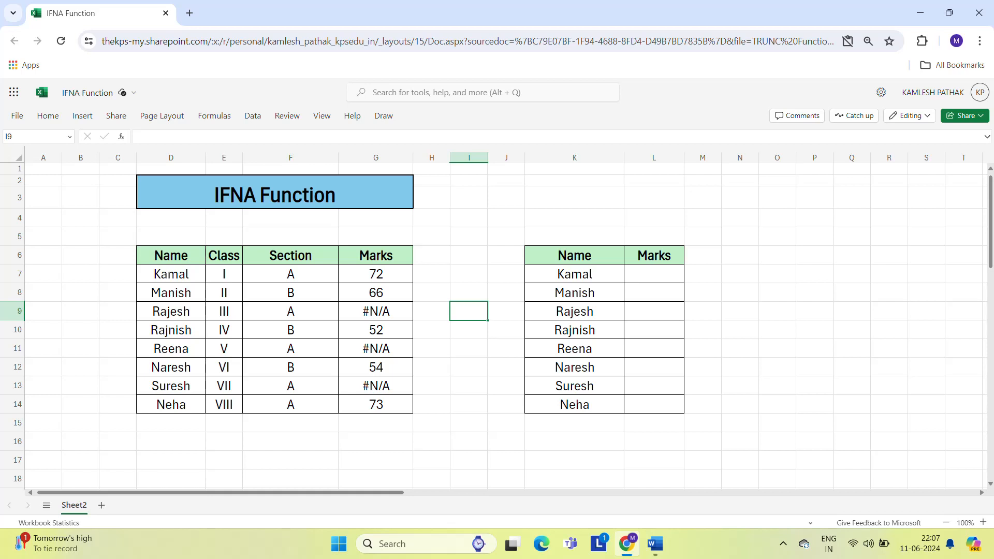
Examine the student table's Name, Class, Section and Marks headers and the #N/A entries in its Marks column.
left_click(169, 261)
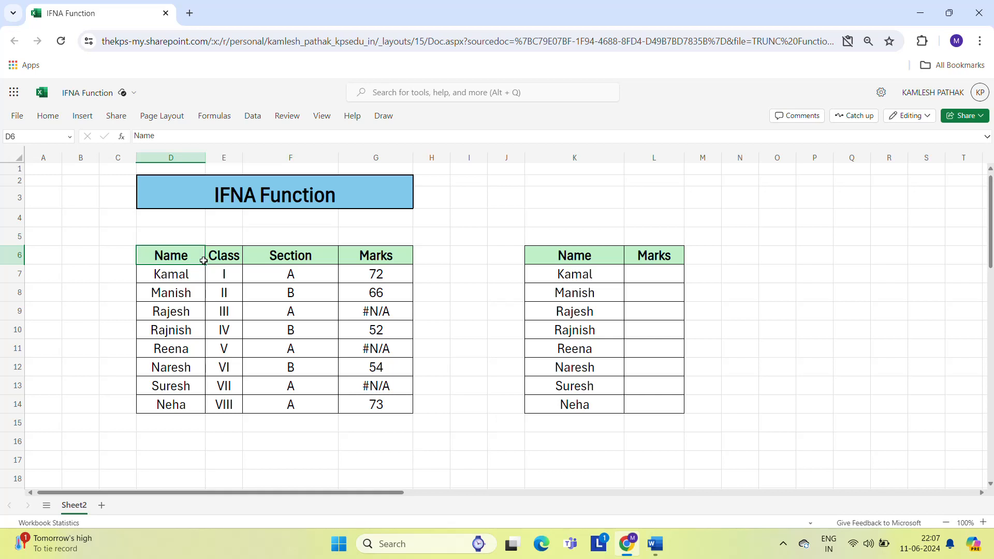
left_click(224, 261)
left_click(274, 261)
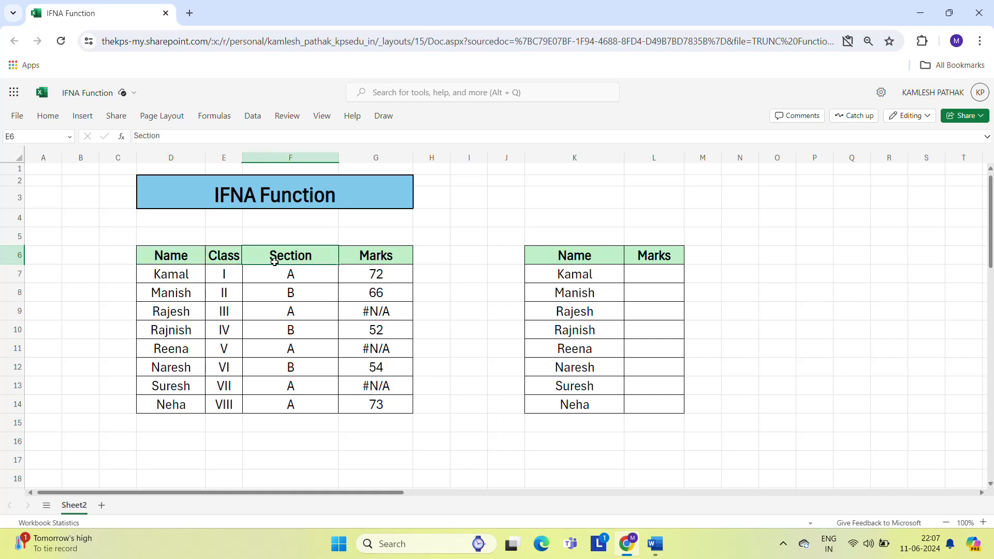
left_click(367, 258)
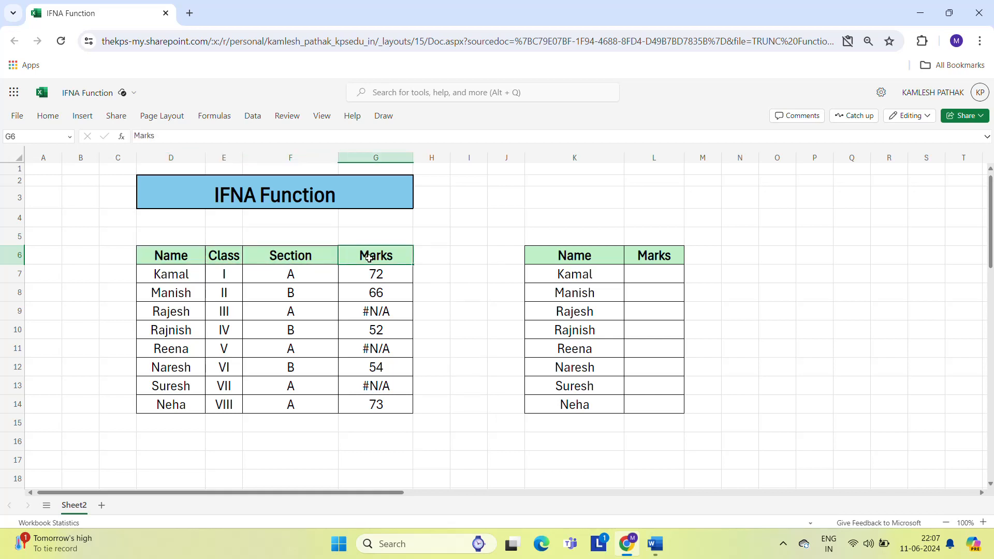
left_click(179, 311)
left_click(371, 313)
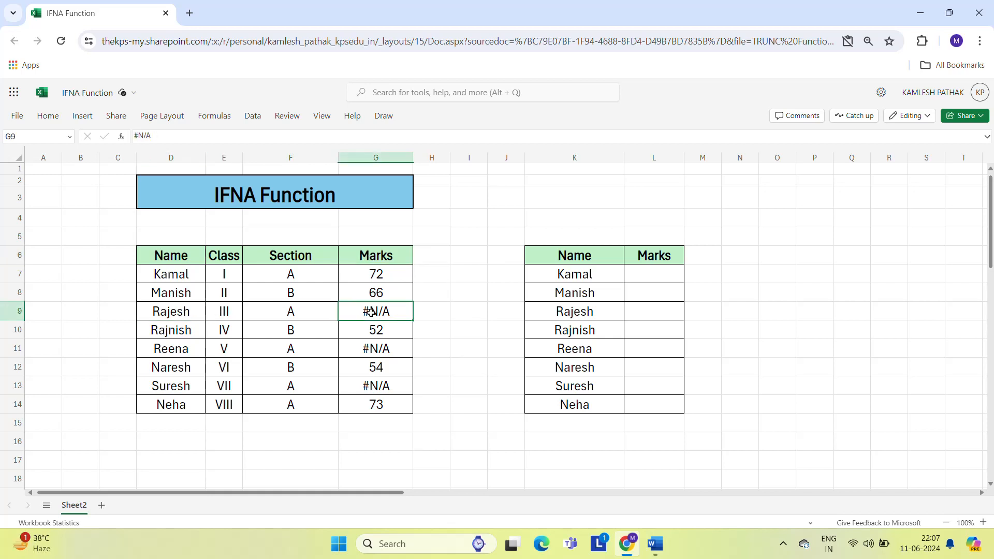
left_click(371, 355)
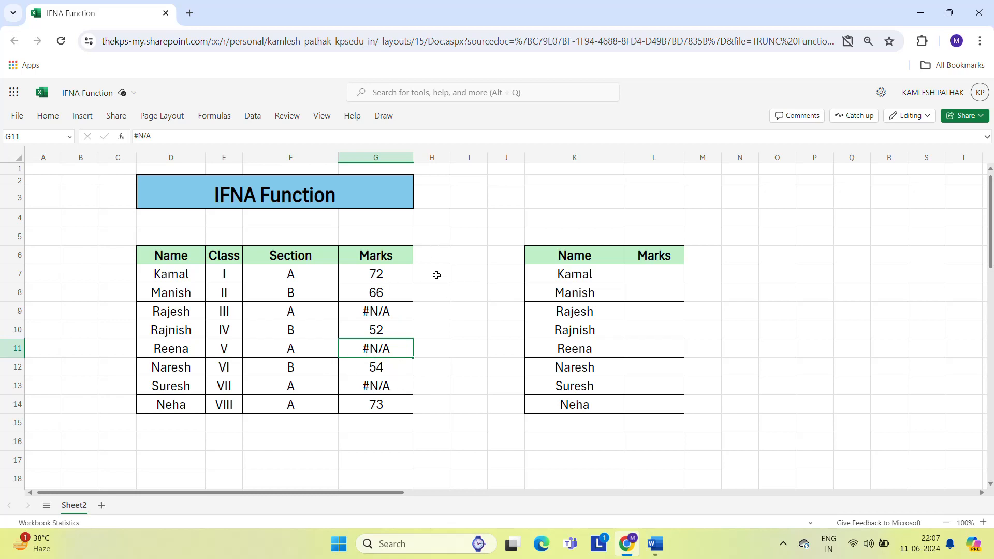
Compare the source table's names and marks with the Name and empty Marks columns of the second table.
left_click(383, 275)
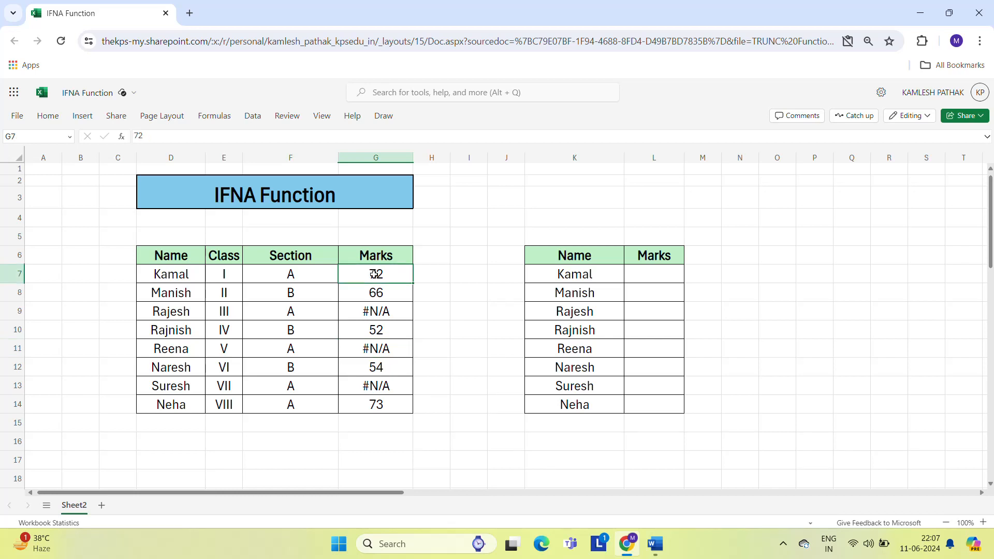
left_click(655, 277)
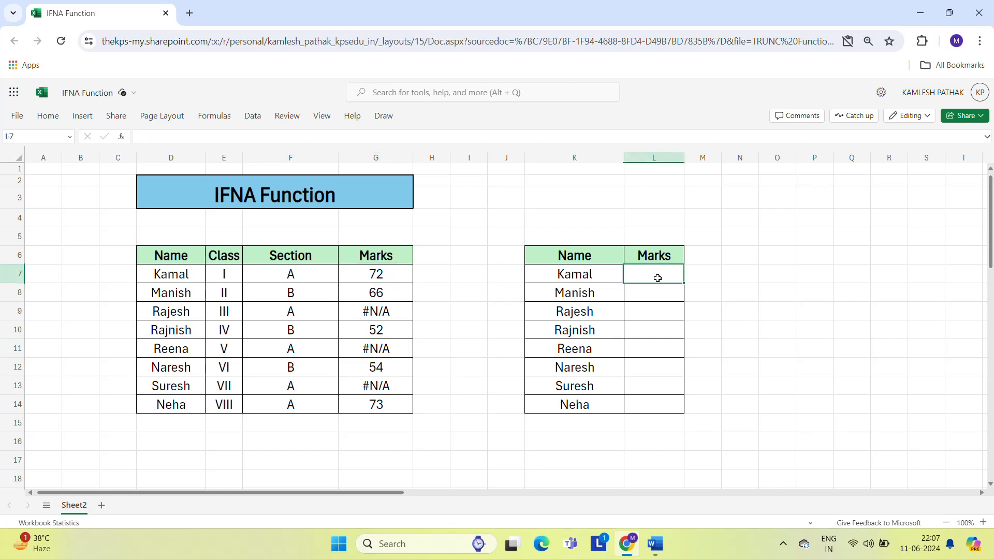
left_click(358, 272)
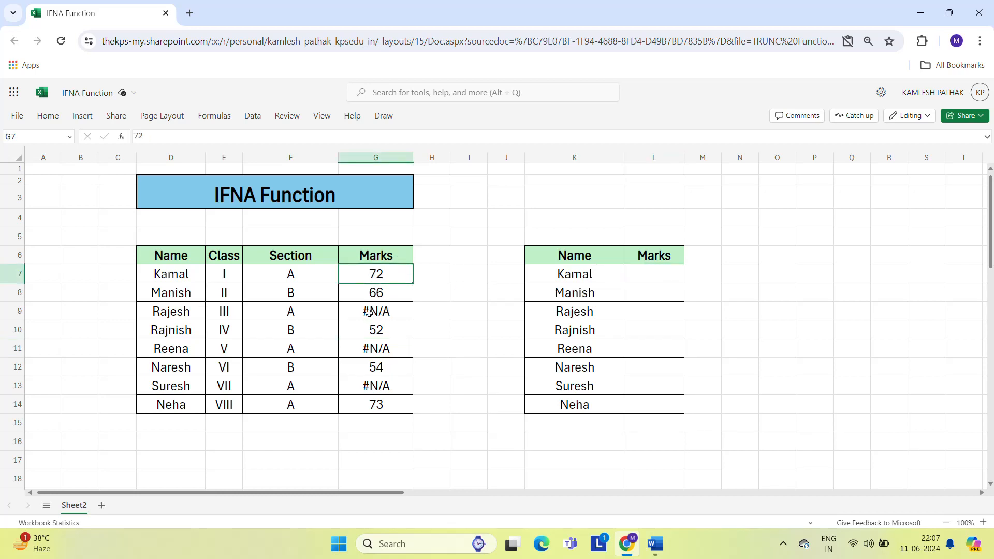
left_click(393, 312)
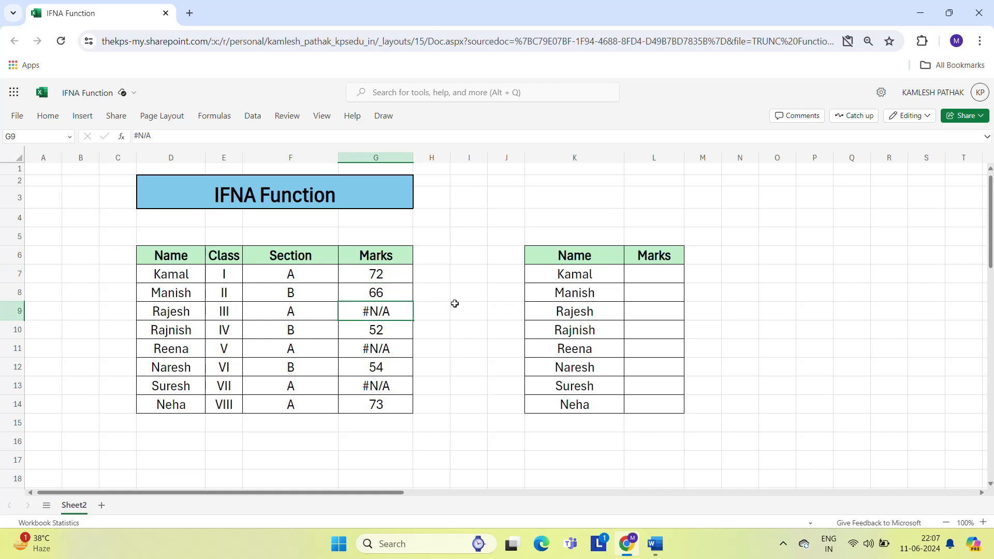
left_click(644, 279)
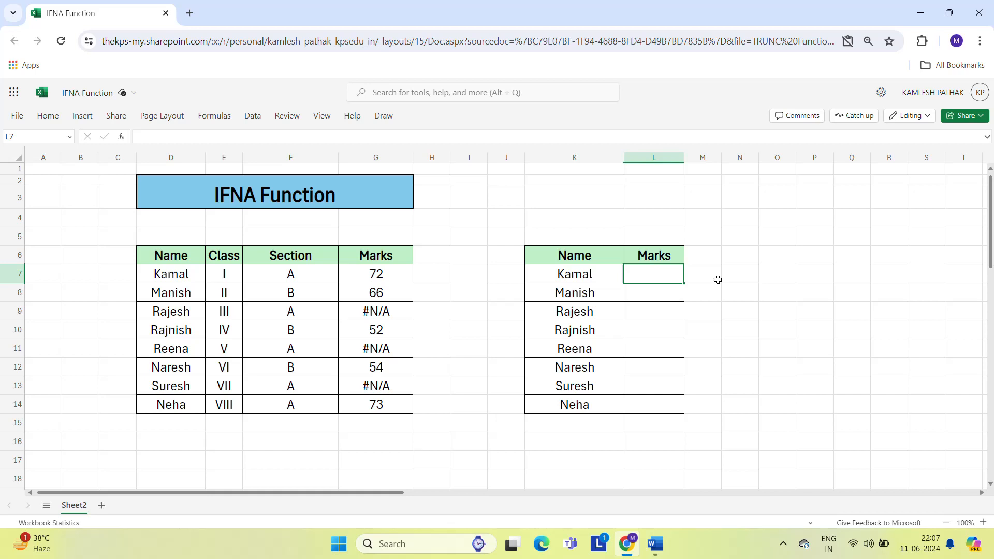
left_click(186, 266)
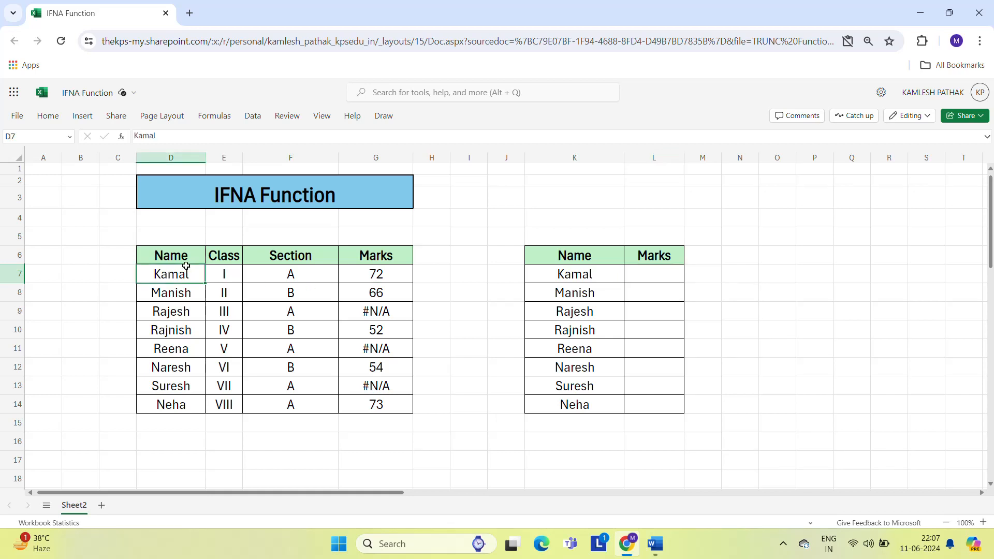
left_click(386, 254)
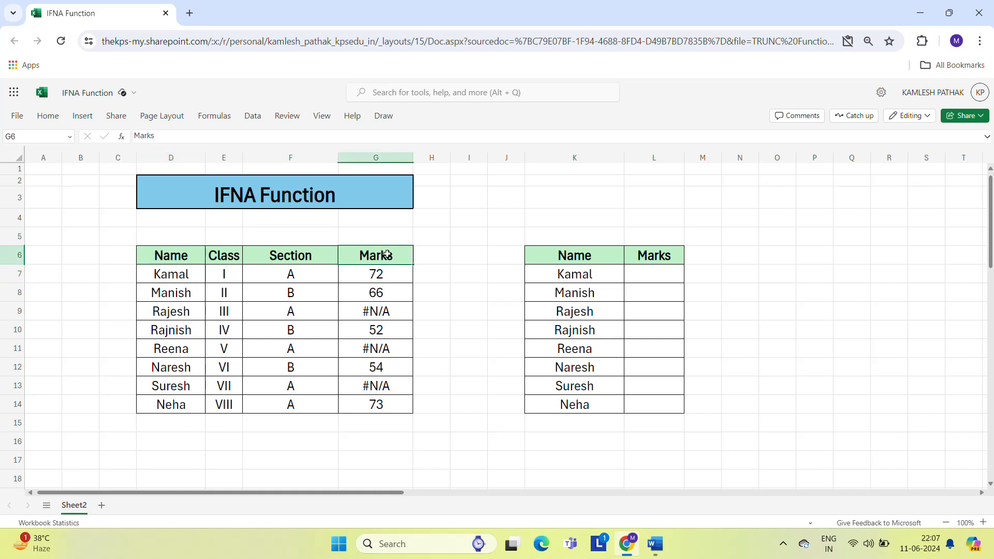
left_click(564, 258)
left_click(655, 256)
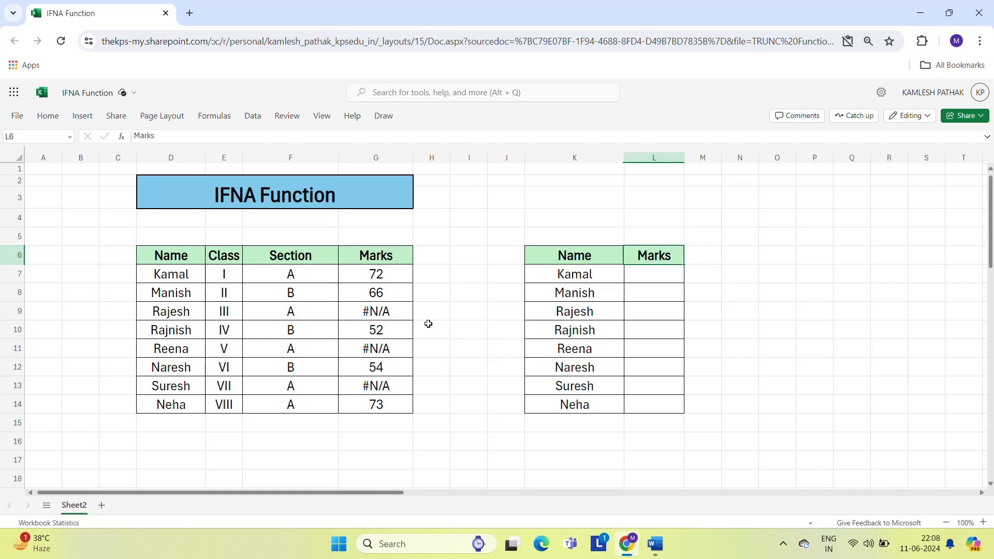
Start an IFNA formula in L7 with a nested VLOOKUP that uses K7 as the lookup value.
left_click(665, 279)
type("=")
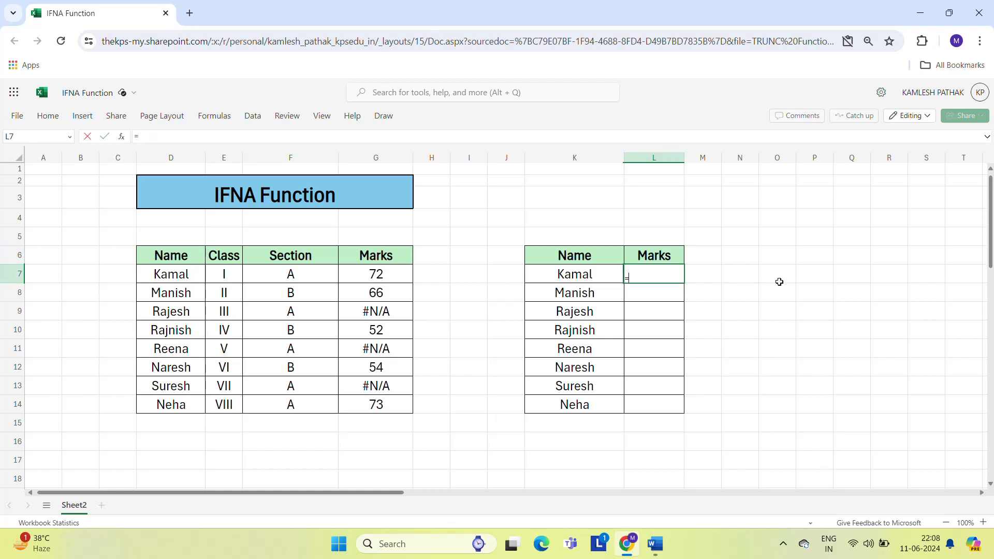
type("if")
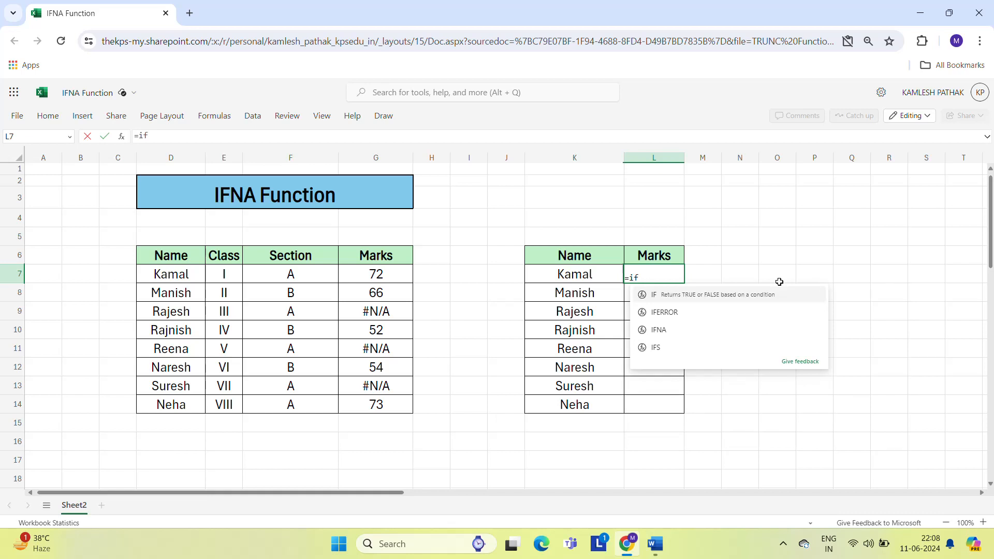
key("Down")
key("Down")
key("Tab")
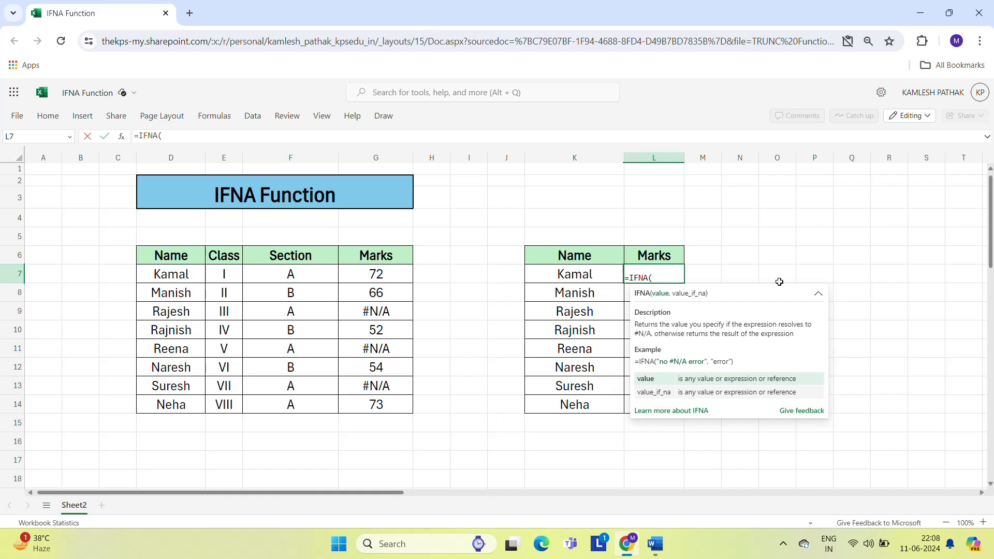
type("vl")
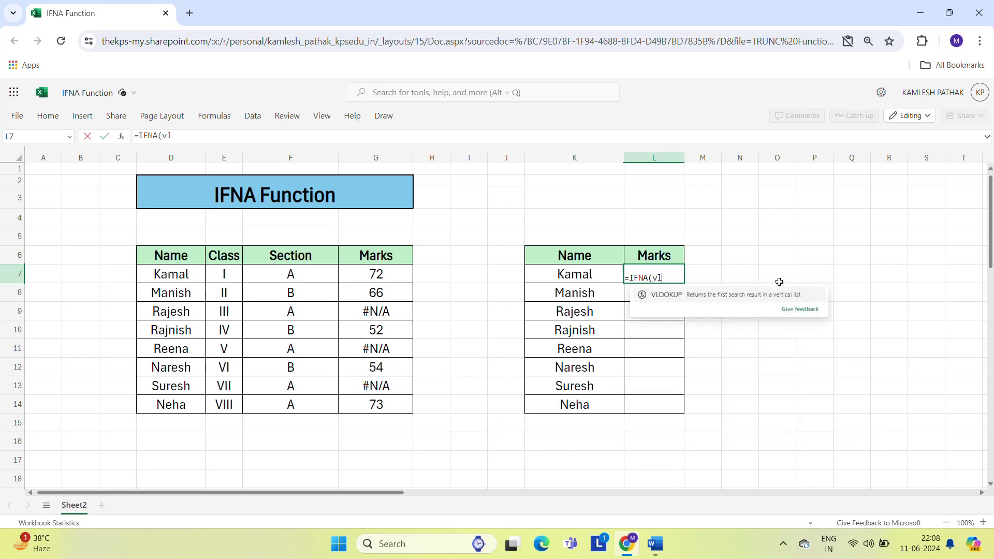
key("Tab")
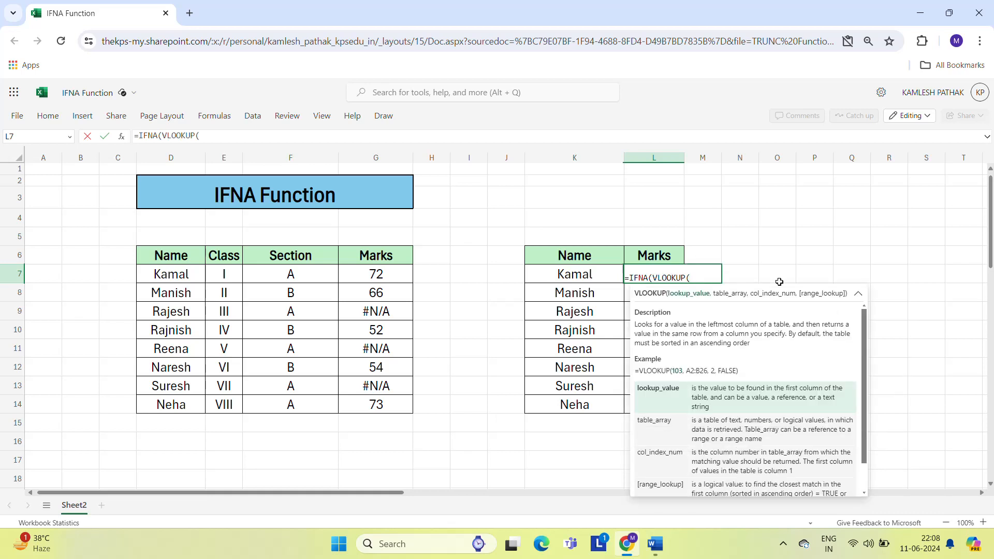
left_click(575, 276)
type(",")
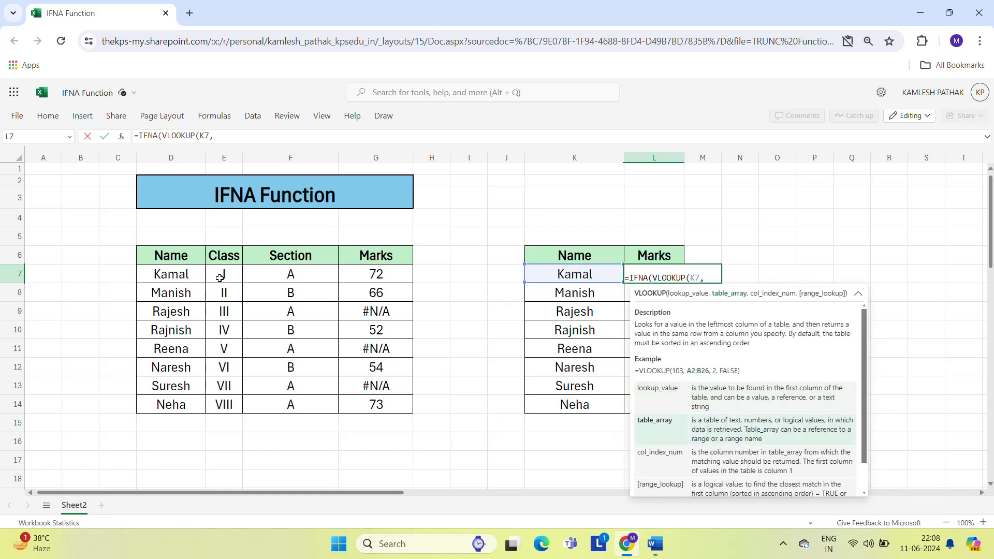
Set the VLOOKUP's table array to the source data range D7:G14.
left_click(181, 275)
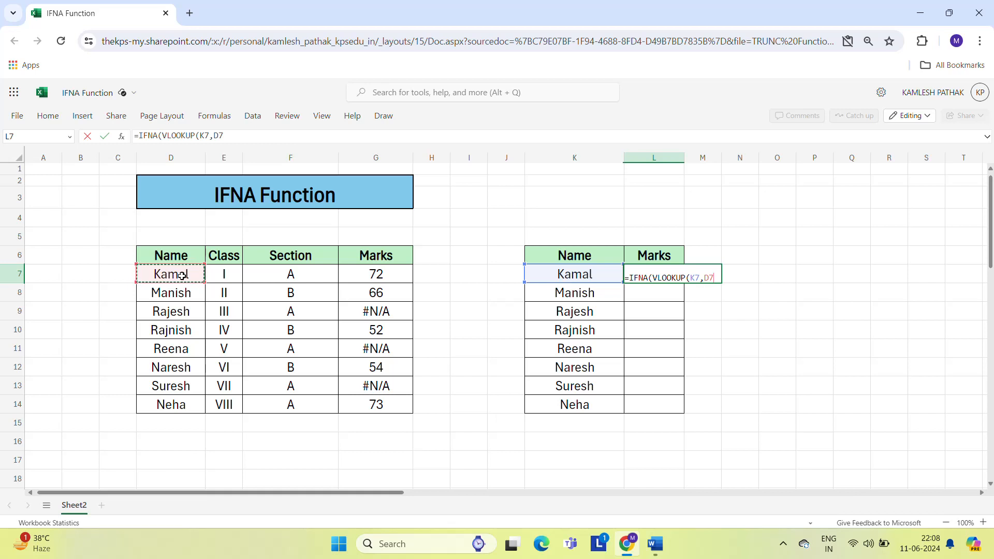
key("shift+Right")
key("shift+Right")
key("shift+Right")
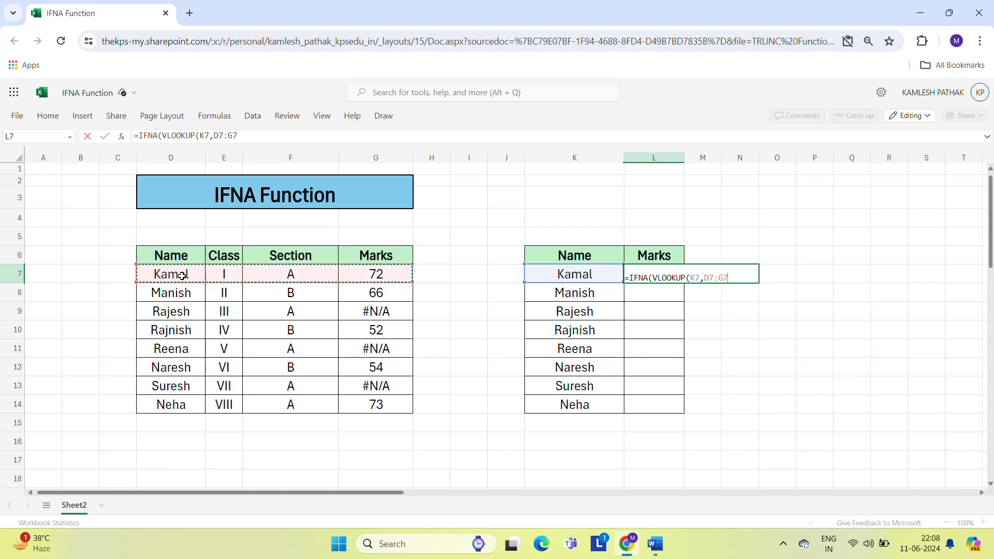
key("ctrl+shift+Down")
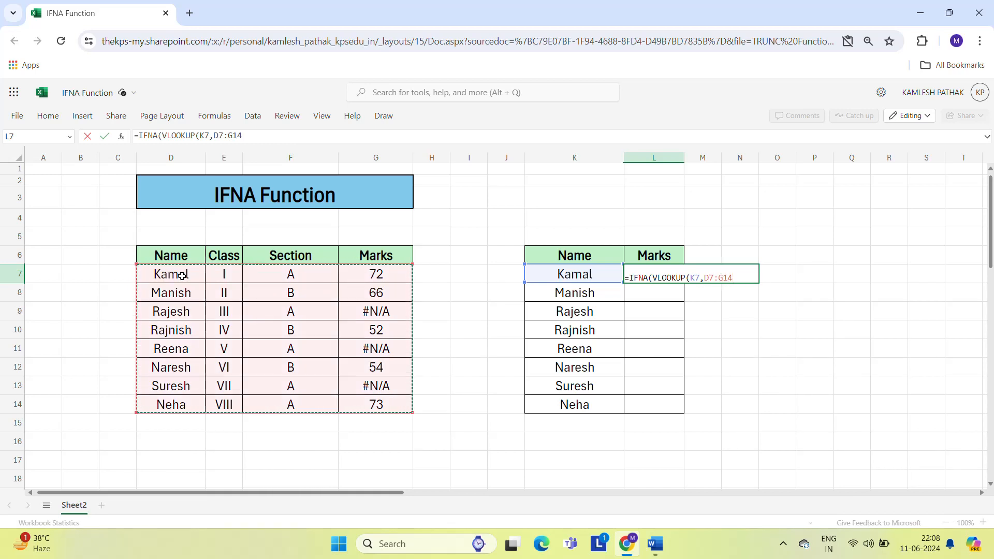
type(",")
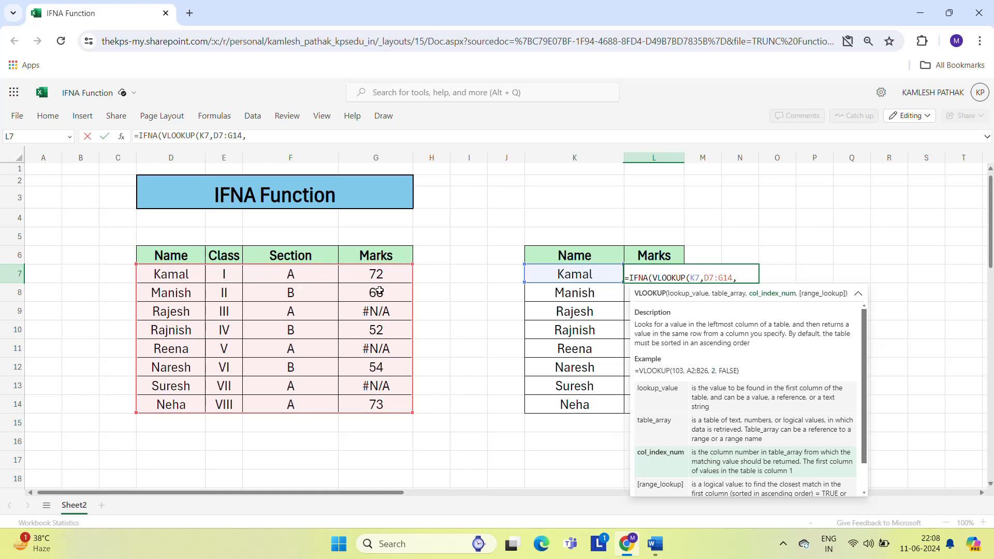
Complete the L7 formula with column index 4, no range lookup argument, and empty text "" as the IFNA fallback.
type("4,")
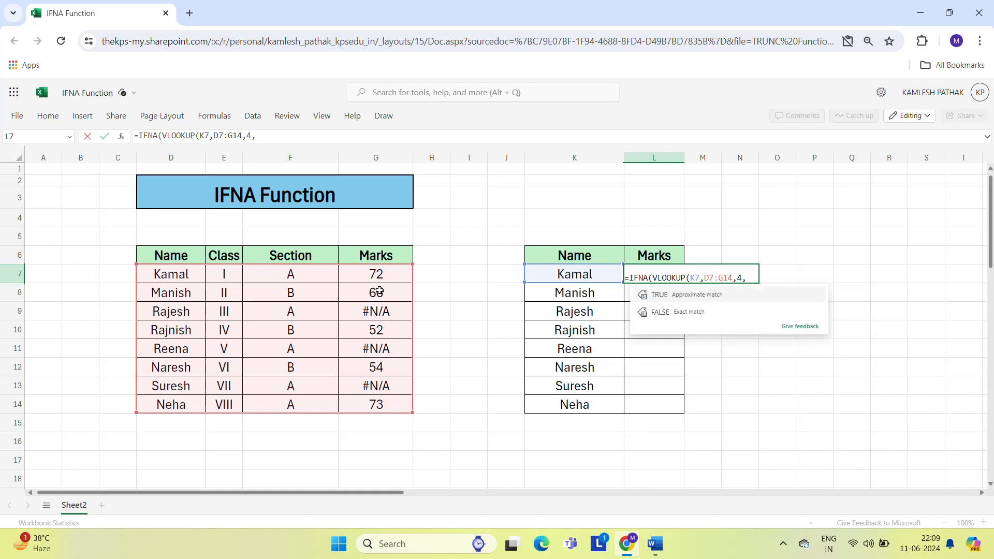
key("BackSpace")
type(")")
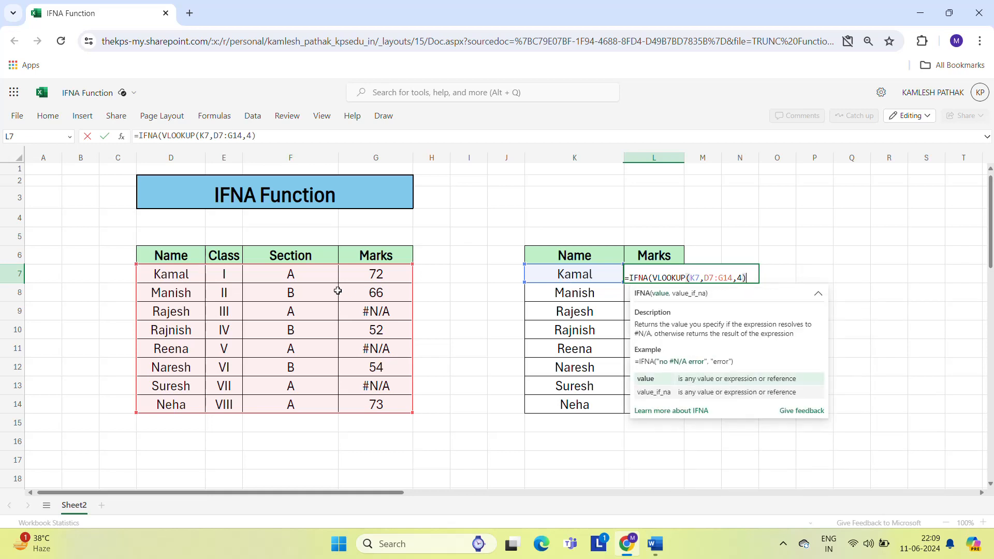
type(",")
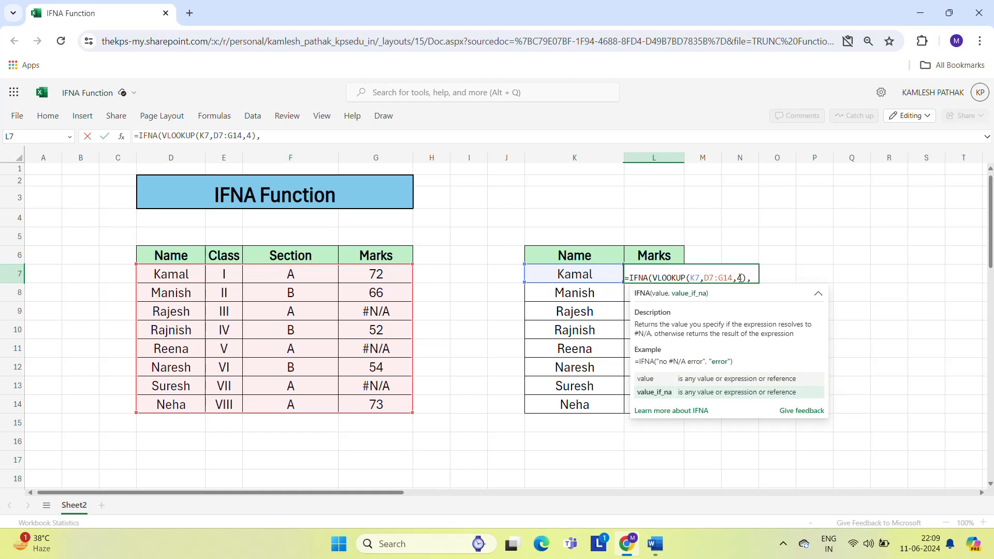
mouse_move(660, 280)
type("\")")
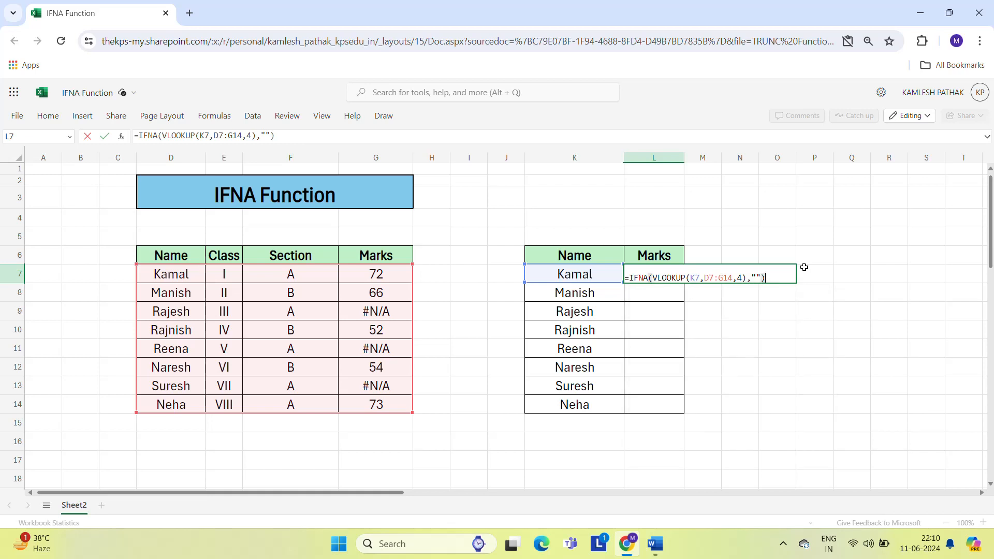
key("ctrl+Return")
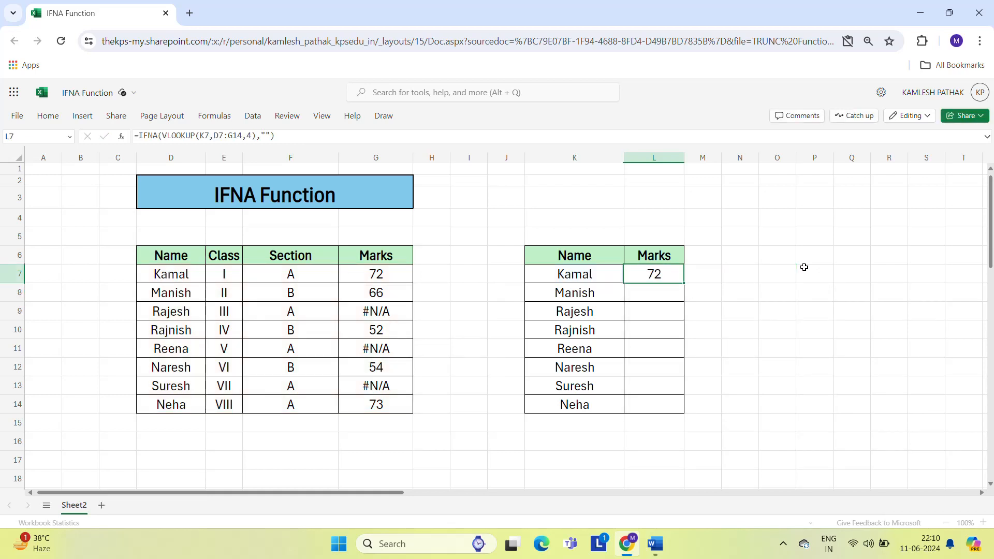
Make the table array in the L7 formula absolute as $D$7:$G$14.
key("F2")
mouse_move(713, 278)
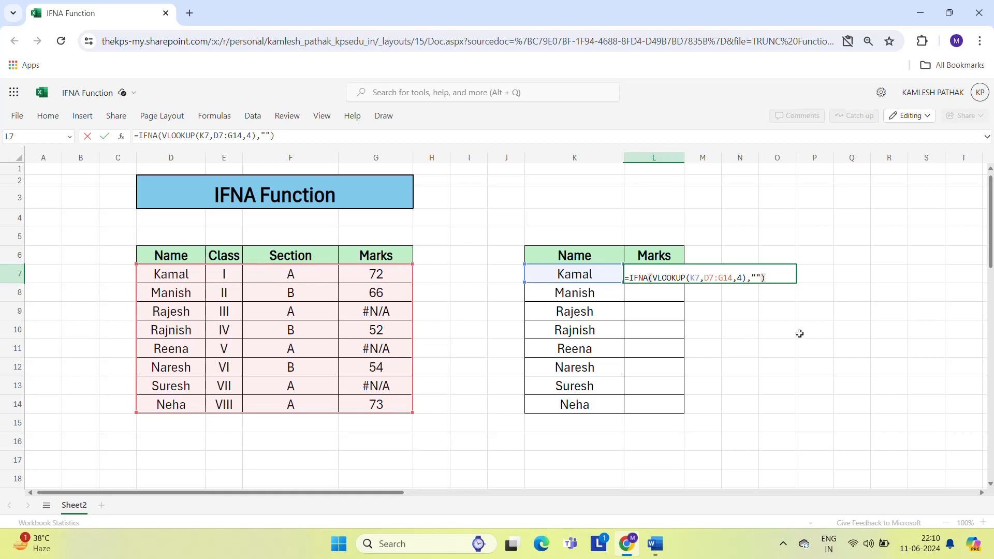
left_click(704, 278)
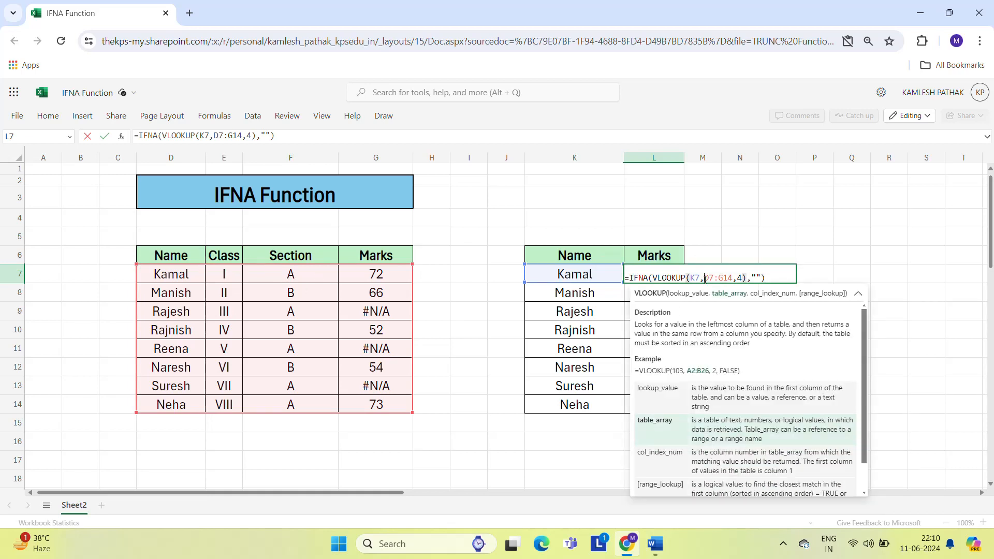
type("$D")
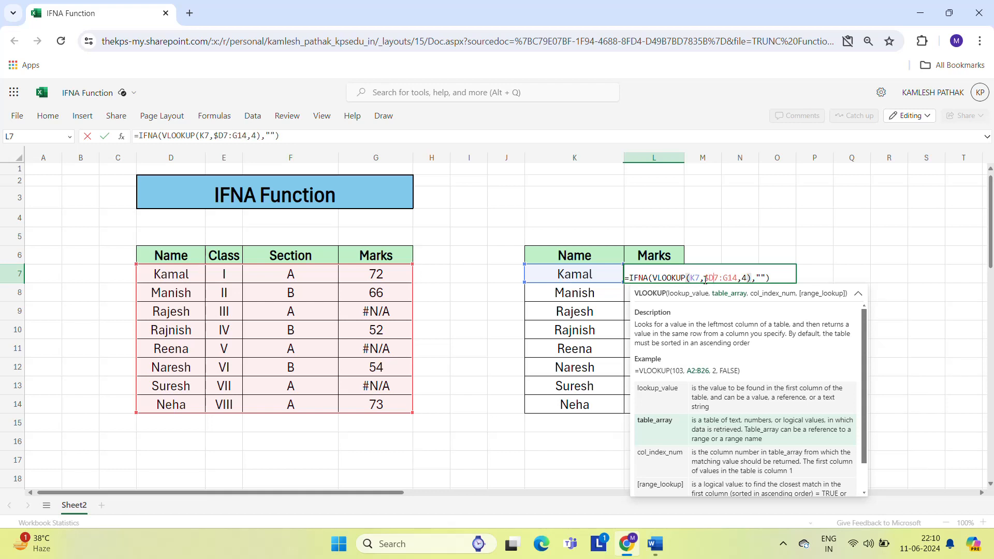
type("$7:")
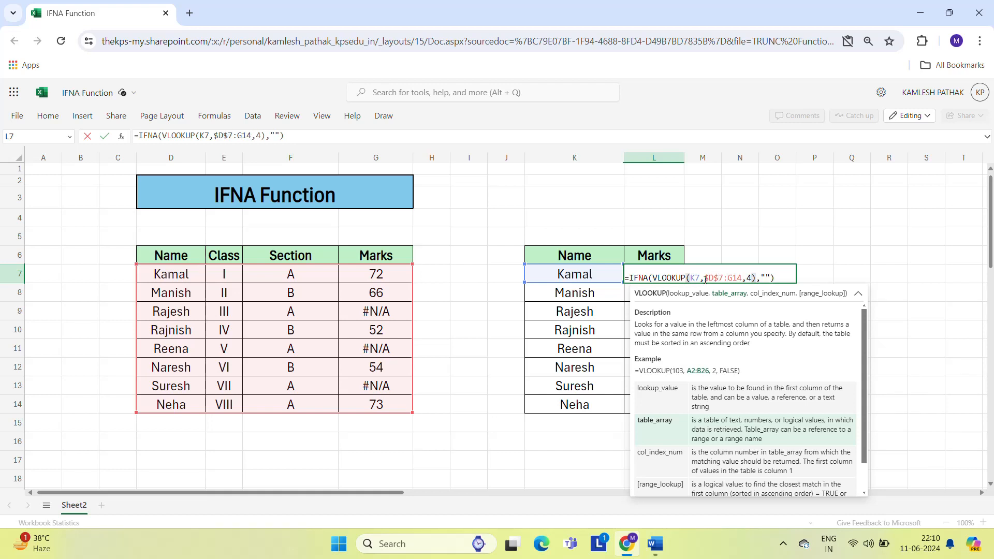
type("$G$")
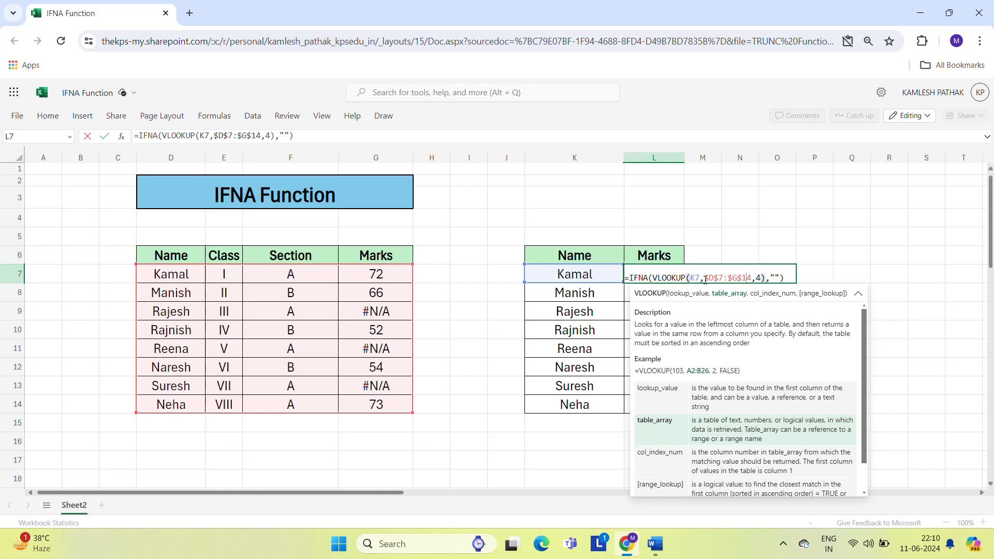
key("Right")
key("Right")
key("Right")
key("Right")
key("Right")
key("Right")
key("Right")
key("Right")
key("Return")
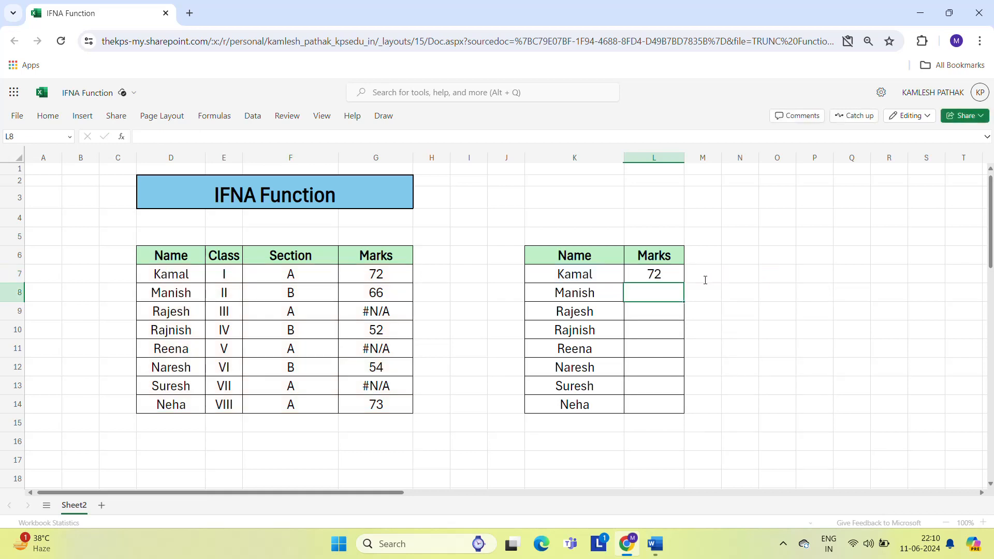
key("ctrl+c")
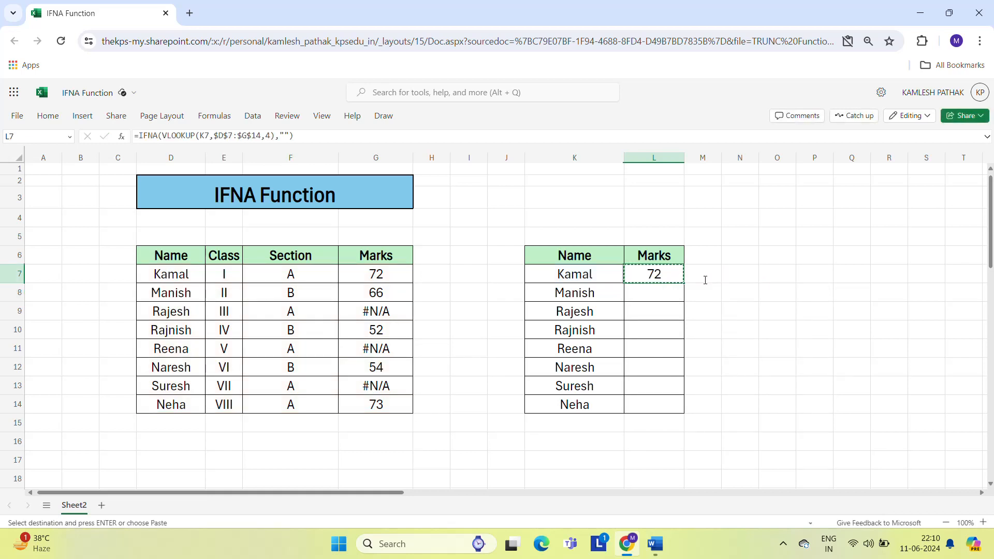
key("Left")
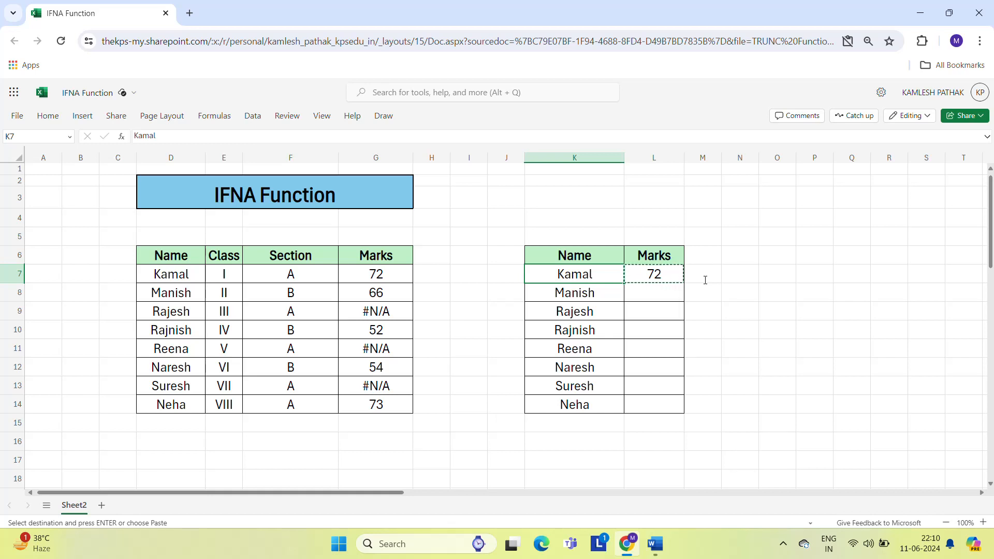
key("ctrl+c")
key("Left")
key("Right")
key("ctrl+Down")
key("Right")
key("ctrl+shift+Up")
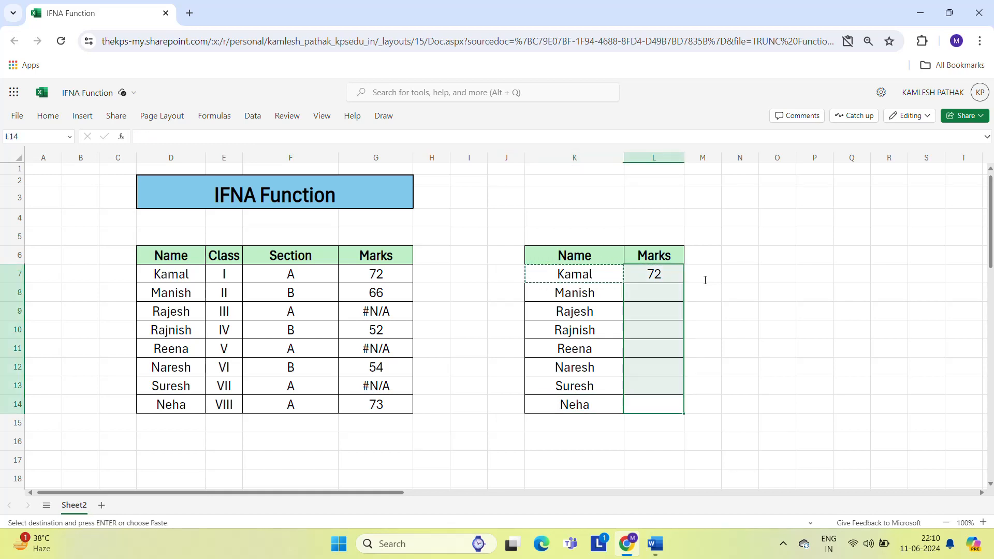
key("ctrl+v")
key("Escape")
key("Up")
key("Up")
key("Up")
key("Up")
key("Up")
key("Up")
key("Up")
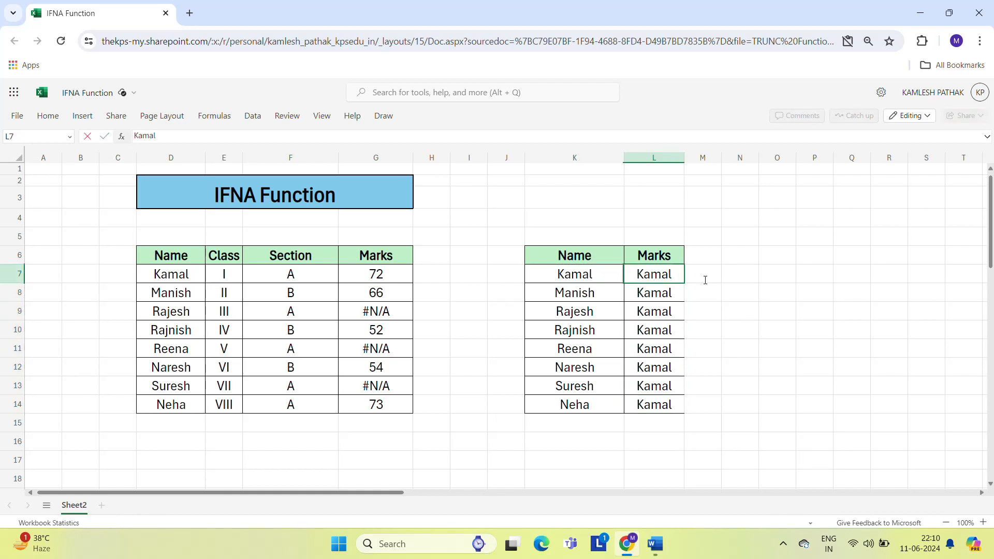
left_click(705, 280)
key("Left")
key("ctrl+z")
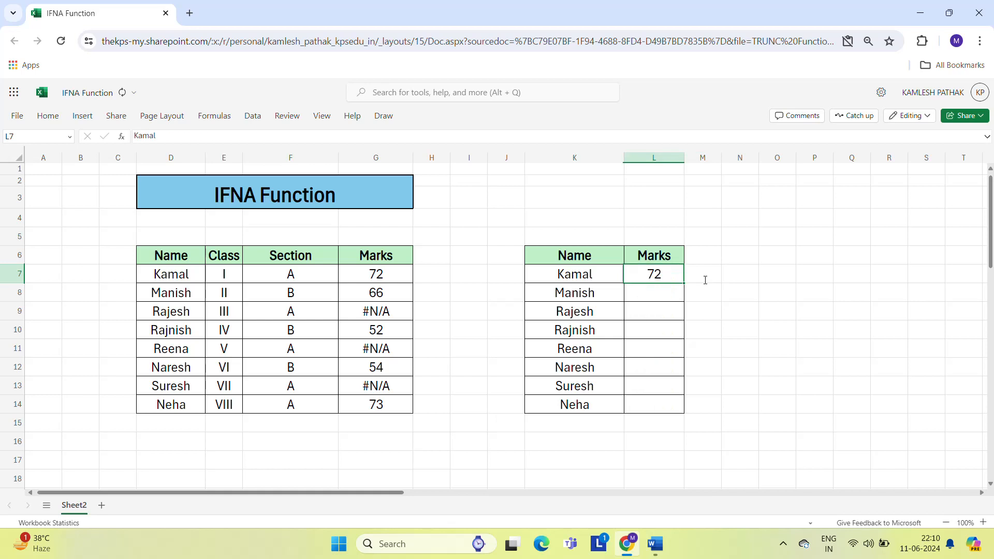
Copy the IFNA formula from L7 through the second table's Marks column, L7:L14.
key("Right")
key("Left")
key("ctrl+c")
key("Down")
key("Down")
key("Down")
key("Down")
key("Down")
key("Down")
key("Down")
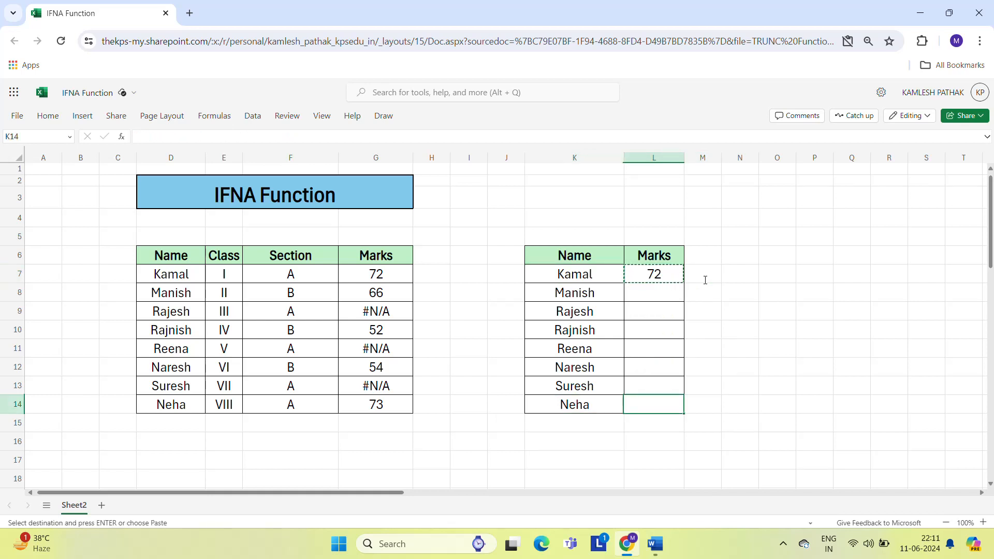
key("ctrl+shift+Up")
key("ctrl+v")
key("Escape")
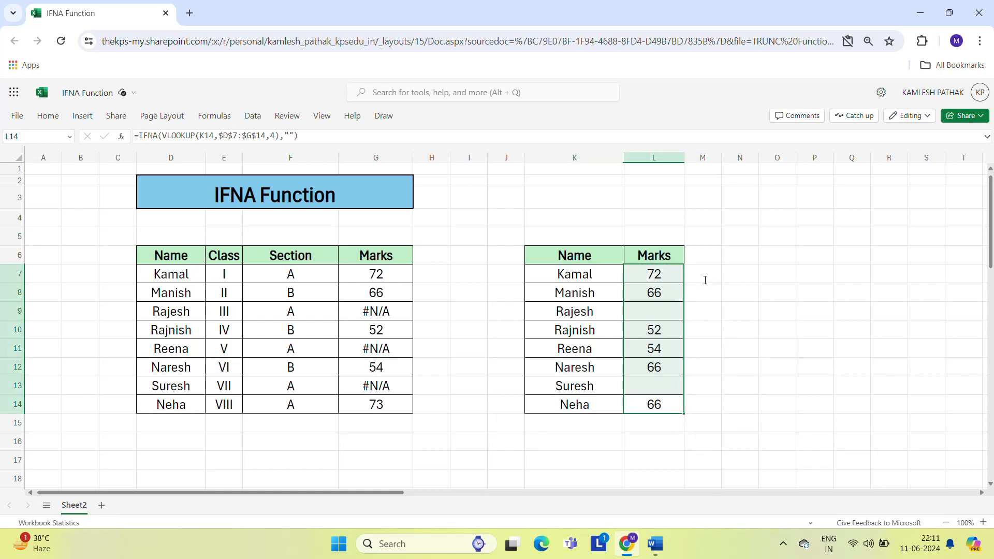
Compare the source mark in G9 with the second table's result in L9.
key("Up")
key("Up")
key("Up")
key("Up")
key("Up")
key("Up")
key("Up")
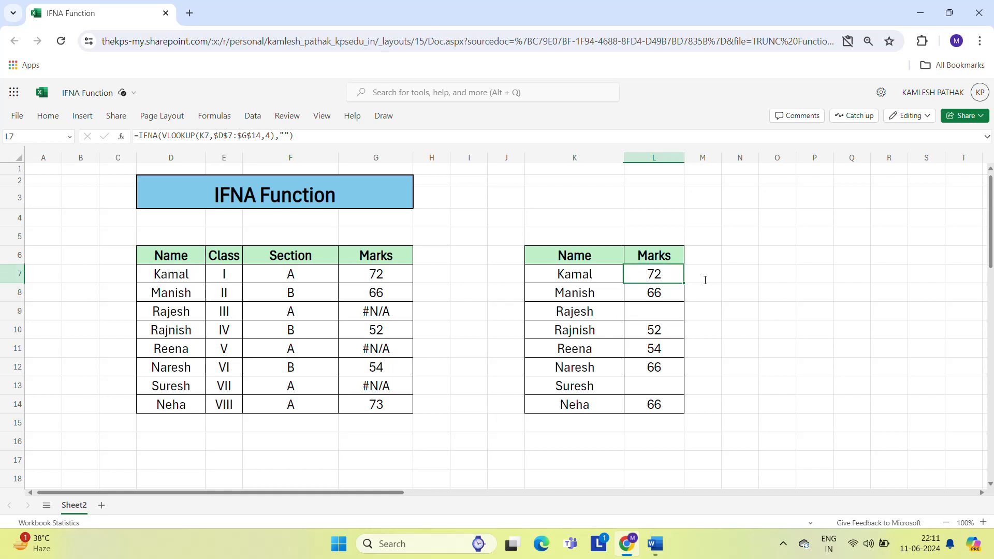
key("Left")
key("Left")
key("Left")
key("Left")
key("Left")
key("Down")
key("Down")
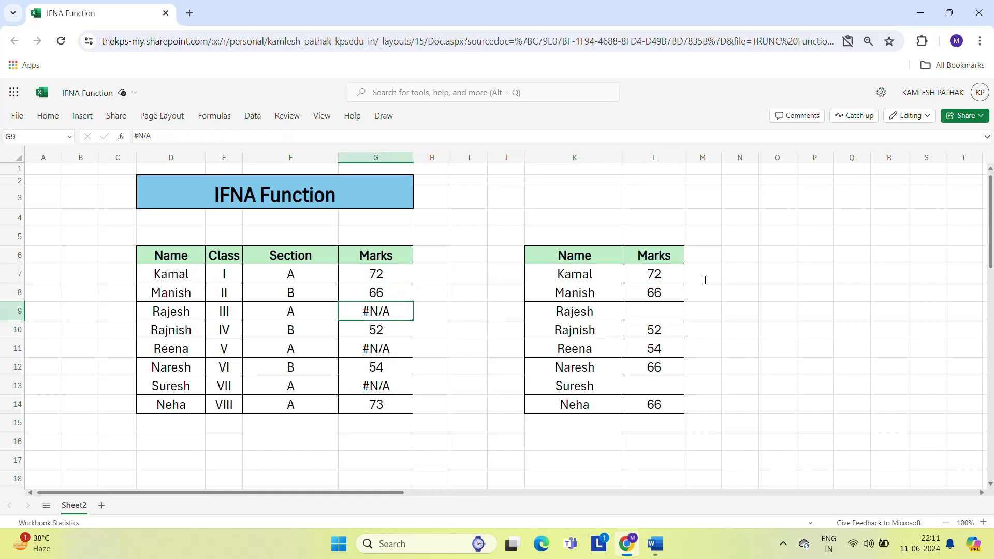
key("Left")
key("Left")
key("Left")
key("Right")
key("Right")
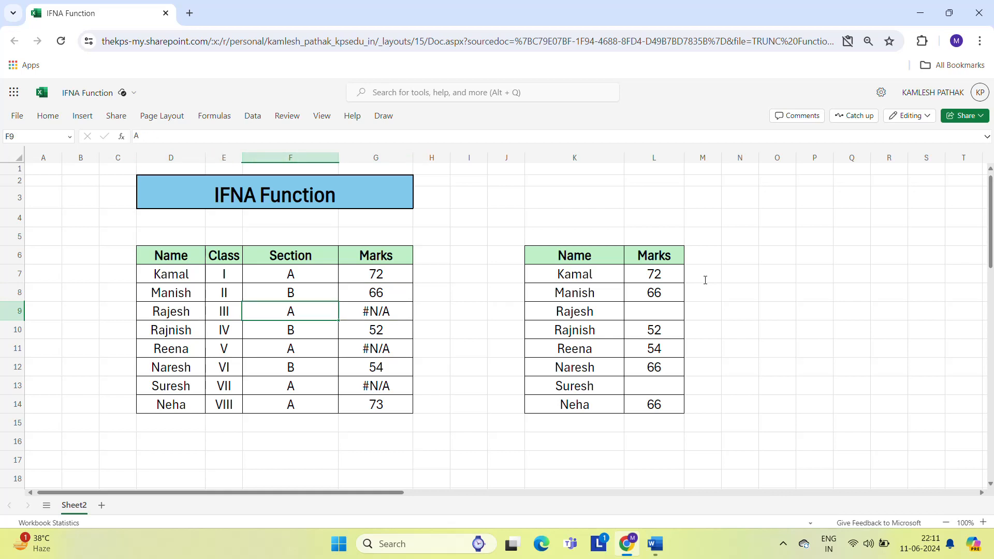
key("Right")
key("Right")
key("Right")
key("Right")
key("Right")
key("Right")
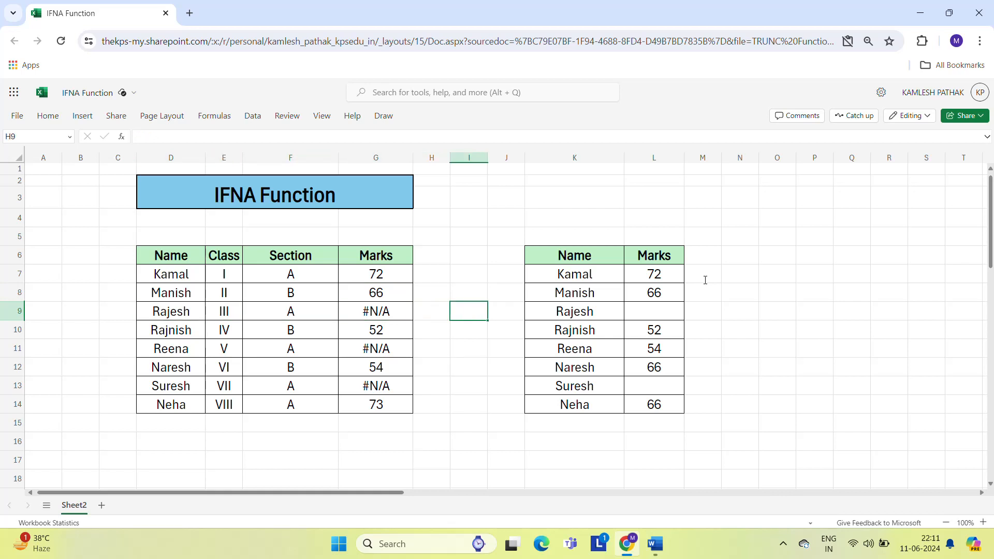
Compare the source data in row 13 with the second table's result in L13.
key("Down")
key("Down")
key("Down")
key("Down")
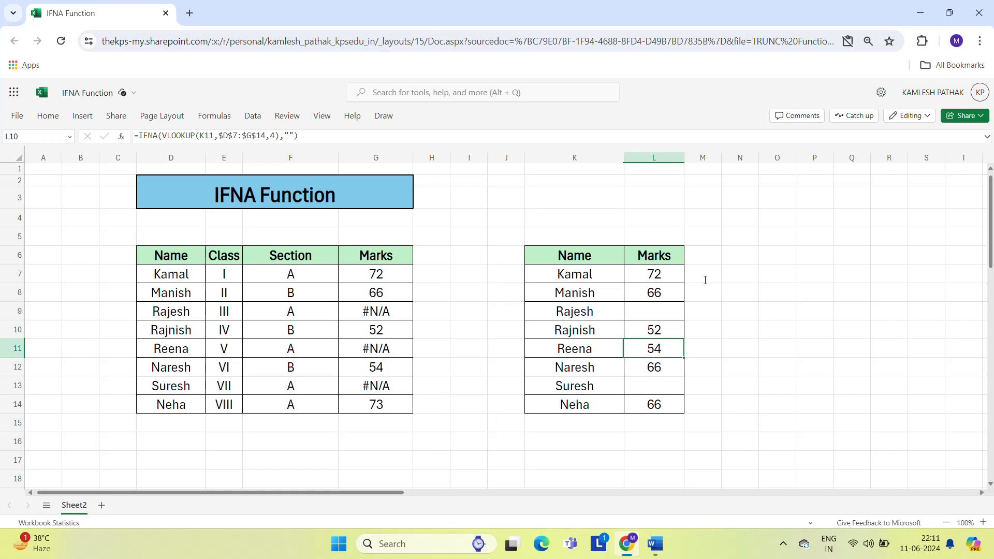
key("Left")
key("Left")
key("Left")
key("Left")
key("Left")
key("Left")
key("Left")
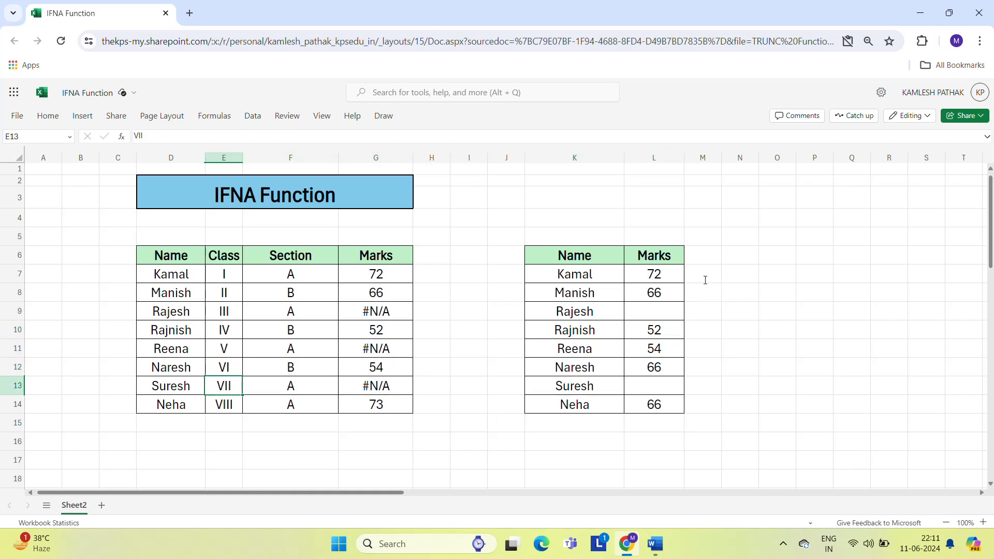
key("Right")
key("Right")
key("Right")
key("Left")
key("Right")
key("Right")
key("Right")
key("Right")
key("Right")
key("Right")
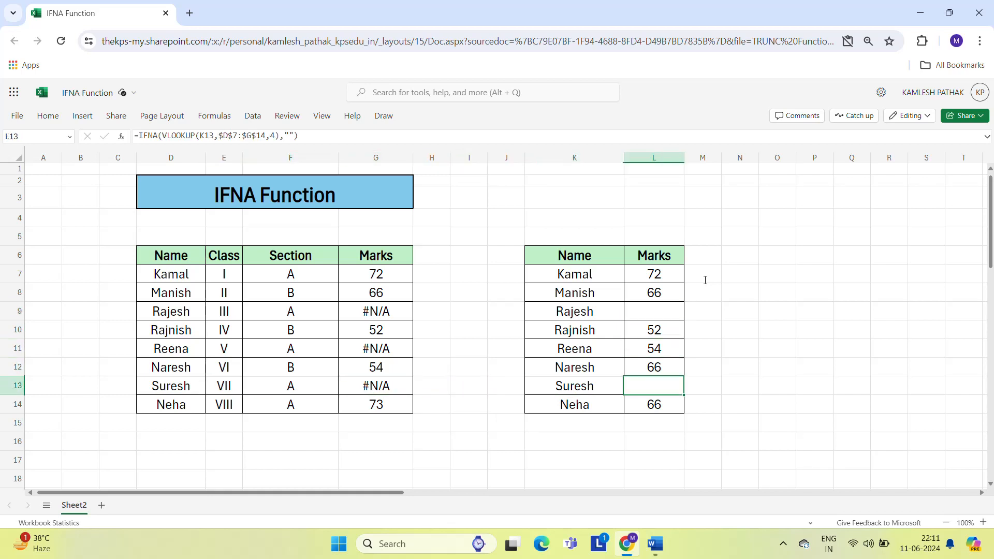
key("Left")
Review the L7 formula's arguments against the first rows of the source table's Marks column.
key("Up")
key("Up")
key("Up")
key("Up")
key("Up")
key("Up")
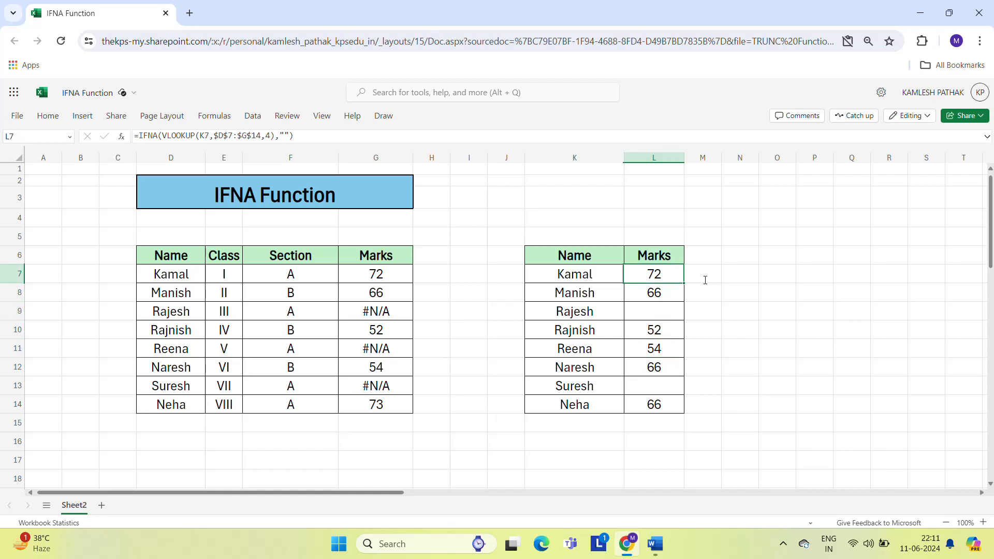
key("F2")
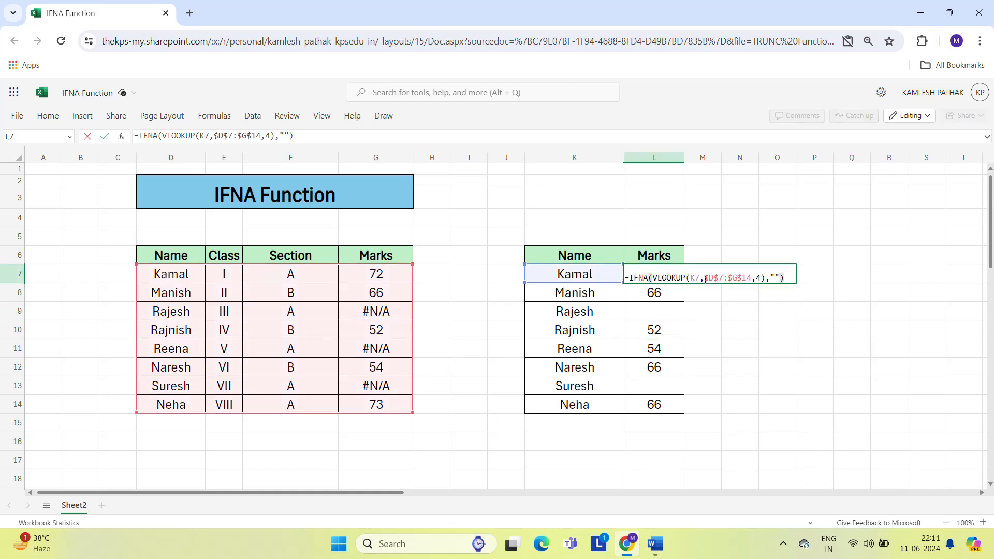
key("Escape")
key("Left")
key("Left")
key("Left")
key("Left")
key("Left")
key("Down")
key("Down")
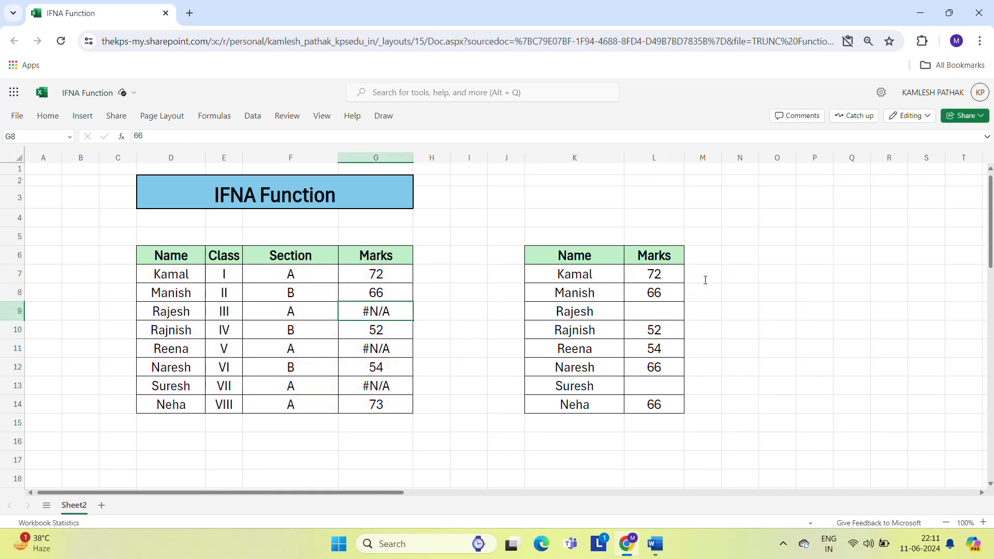
key("Down")
key("Up")
key("Up")
key("Down")
key("Down")
key("Down")
key("Up")
key("Up")
key("Up")
key("Up")
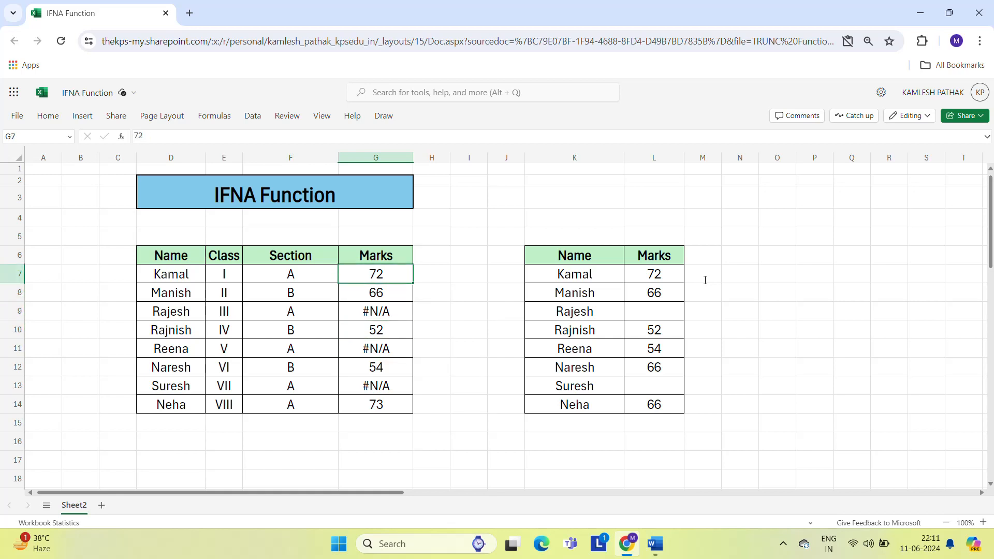
key("Right")
key("Right")
key("Right")
key("Right")
key("Right")
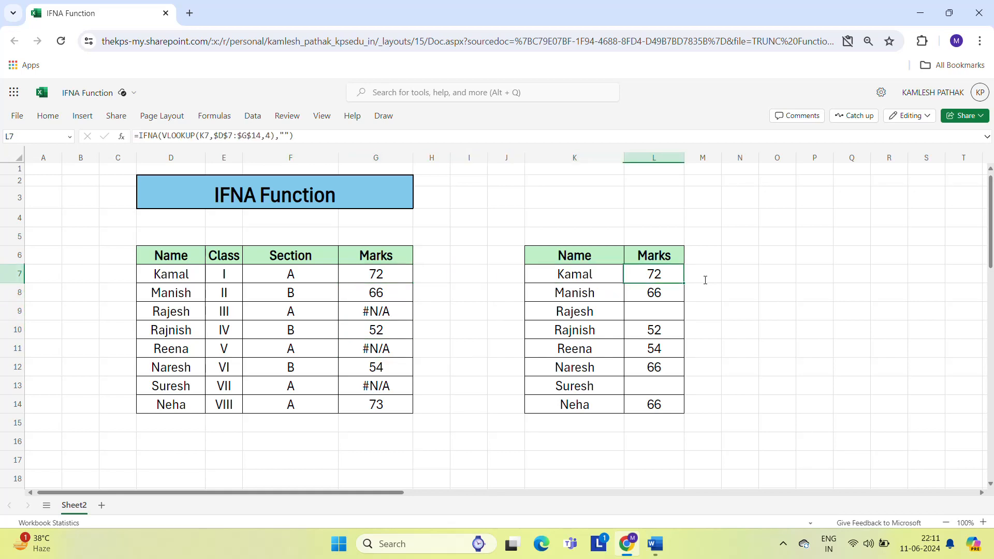
key("F2")
key("Return")
key("Down")
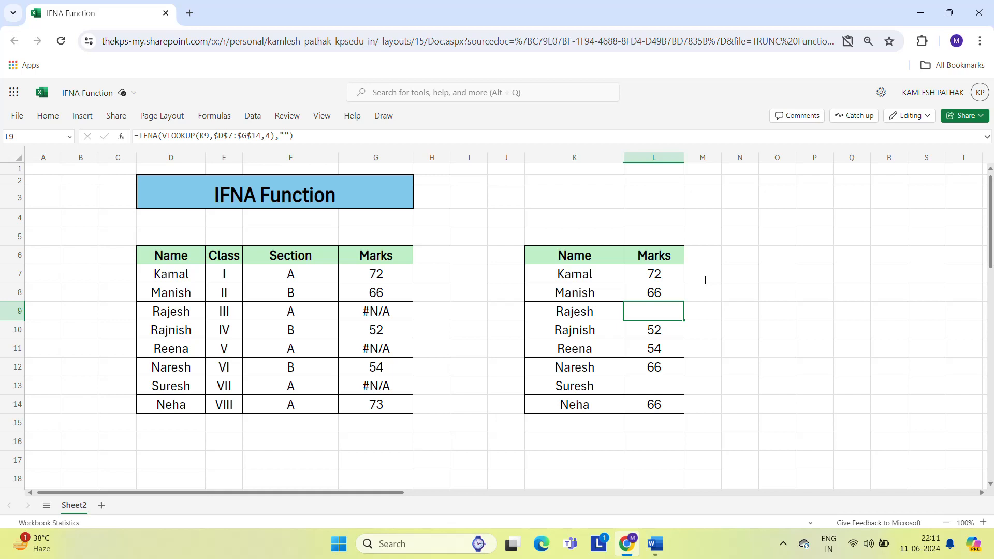
Change the IFNA fallback value in the L7 formula to "Not Found".
key("Up")
key("Up")
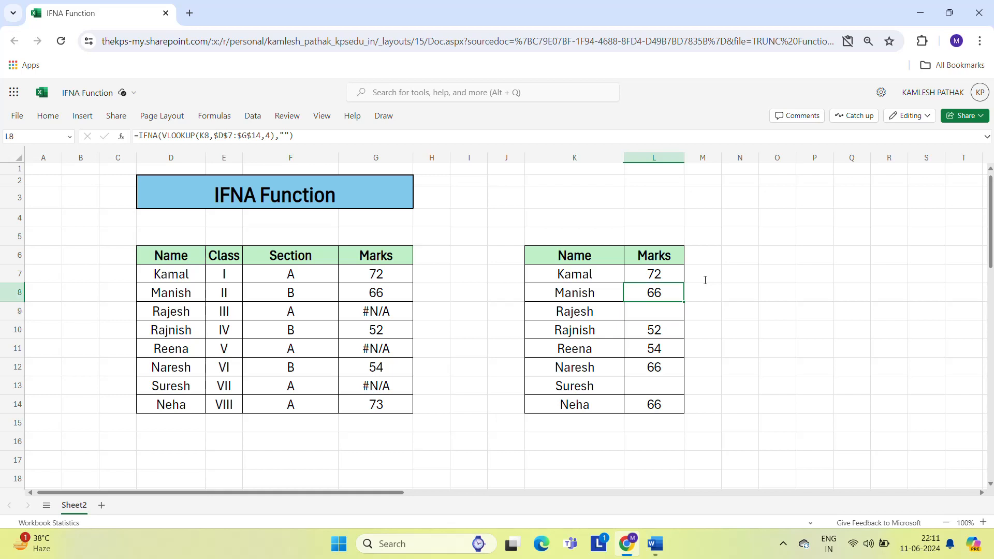
key("F2")
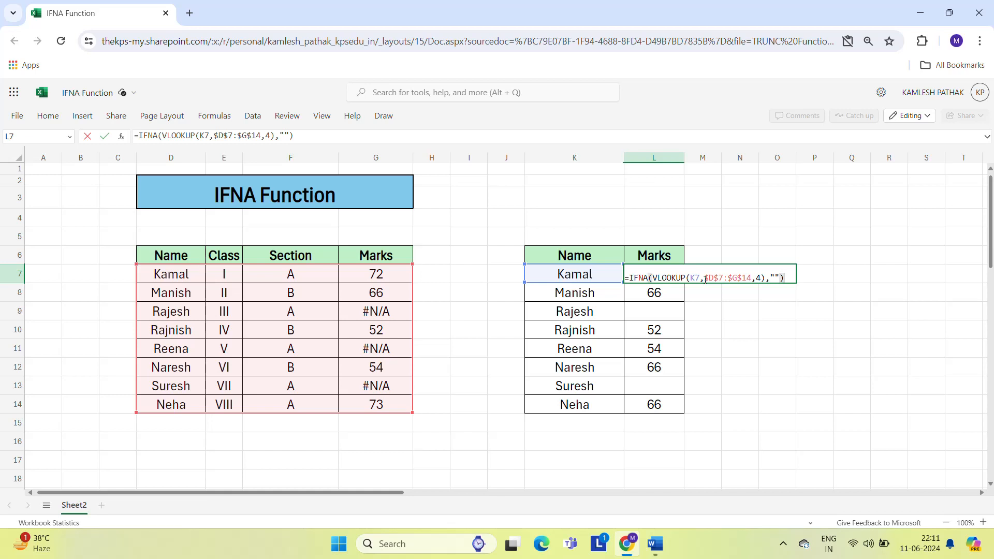
key("Left")
key("Left")
key("Left")
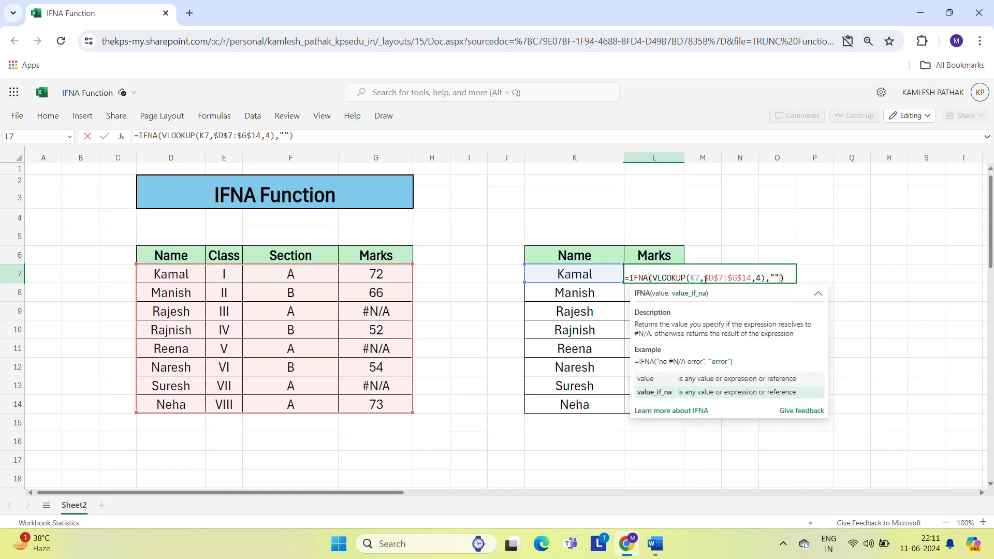
key("shift+Left")
key("Delete")
type("Not ")
type("Found")
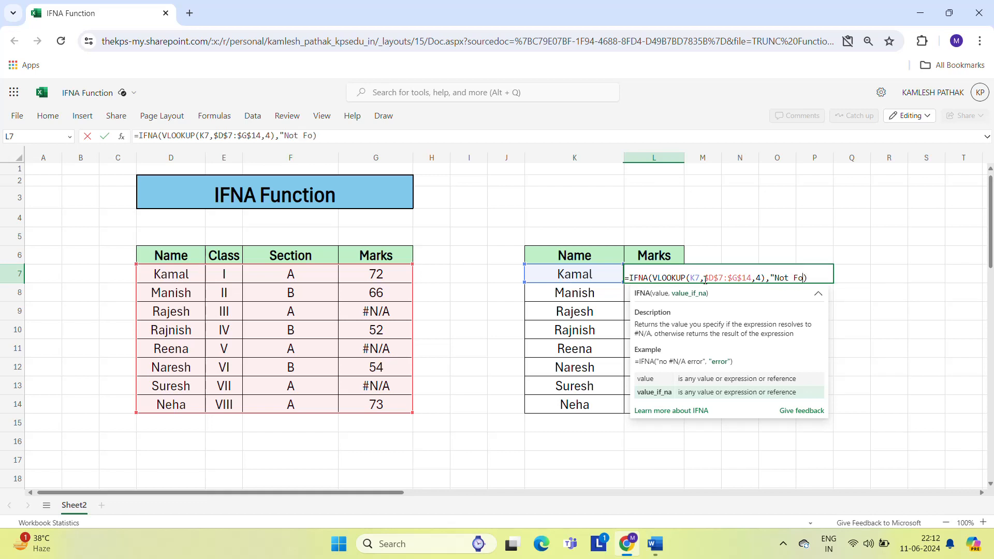
type("\"")
key("Return")
key("Up")
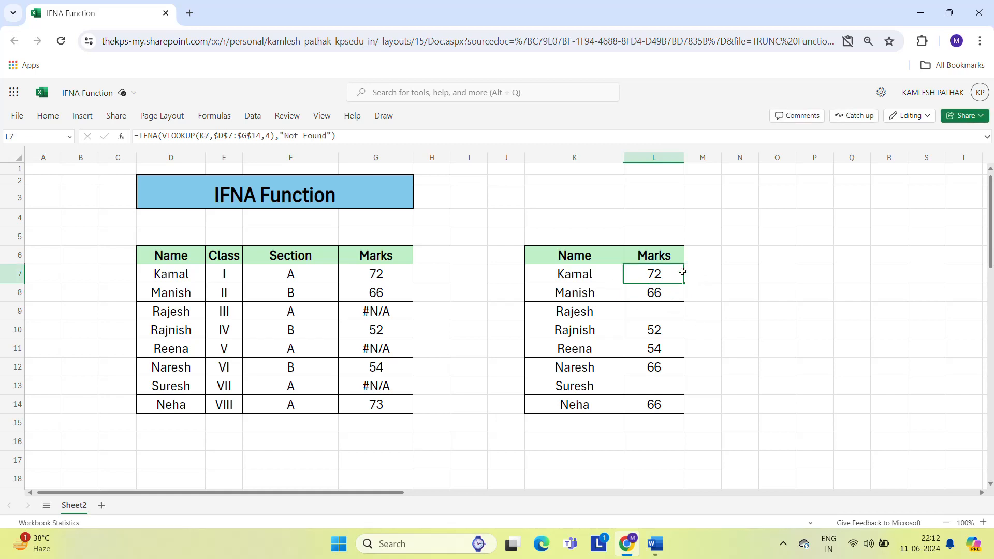
Copy the updated L7 formula through L7:L14 and widen column L to fit the "Not Found" text.
key("ctrl+c")
key("Left")
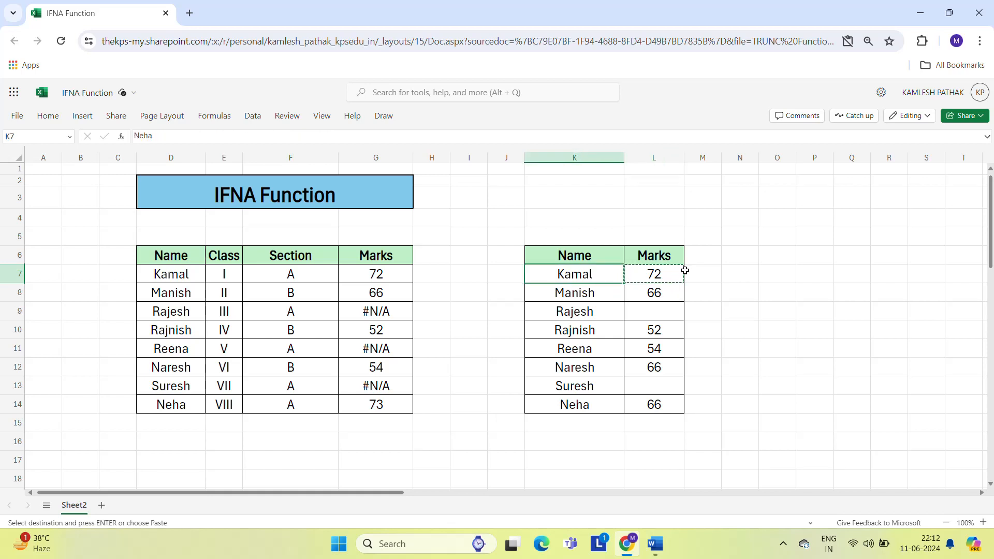
key("ctrl+Down")
key("Right")
key("shift+Up")
key("shift+Up")
key("shift+Up")
key("shift+Up")
key("shift+Up")
key("shift+Up")
key("shift+Up")
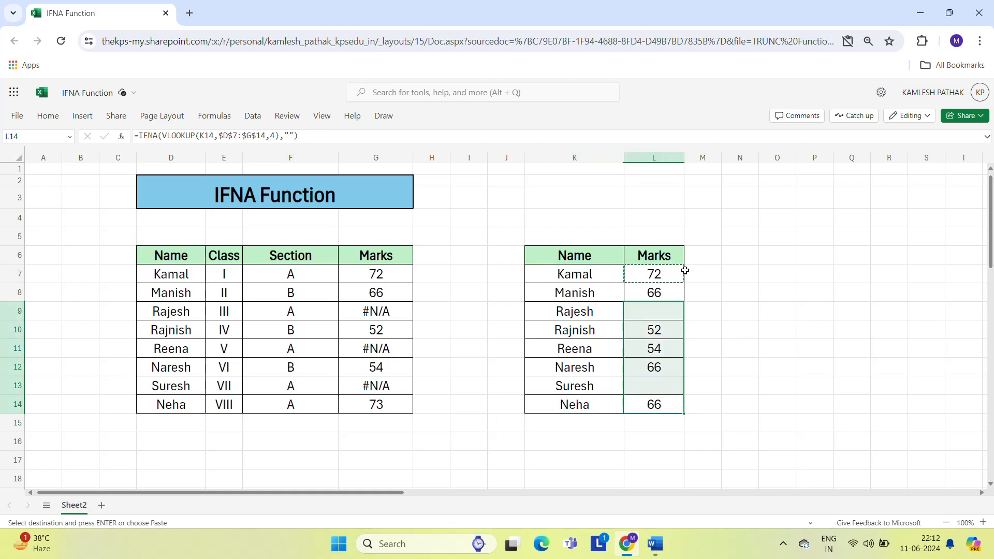
key("ctrl+v")
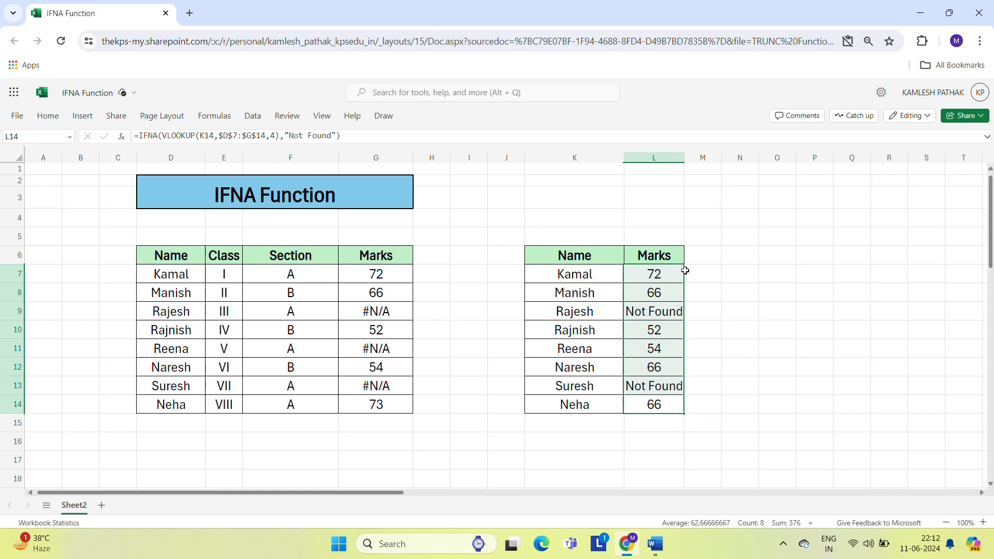
left_click_drag(688, 157, 716, 158)
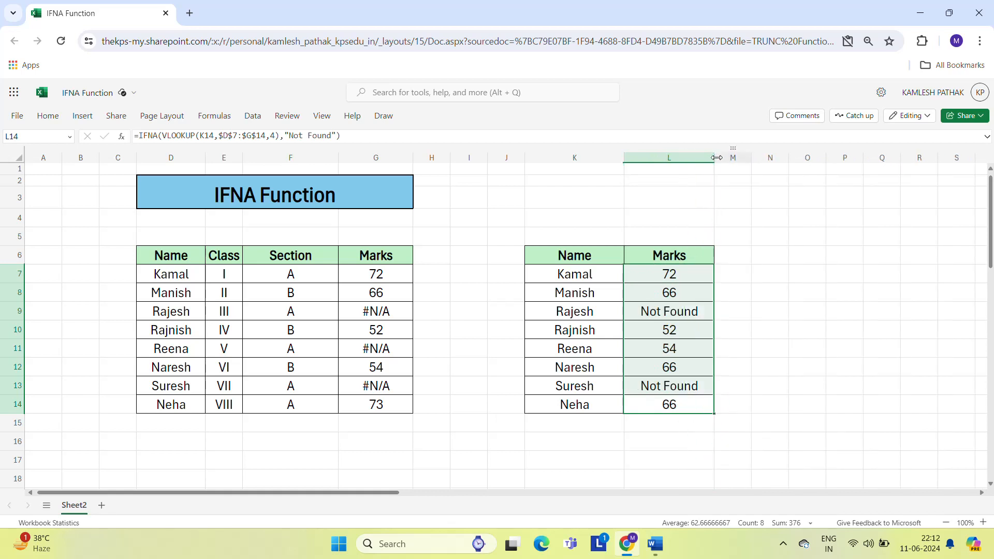
Highlight the "Not Found" cells L9 and L13 with yellow fill.
left_click(649, 316)
left_click(48, 116)
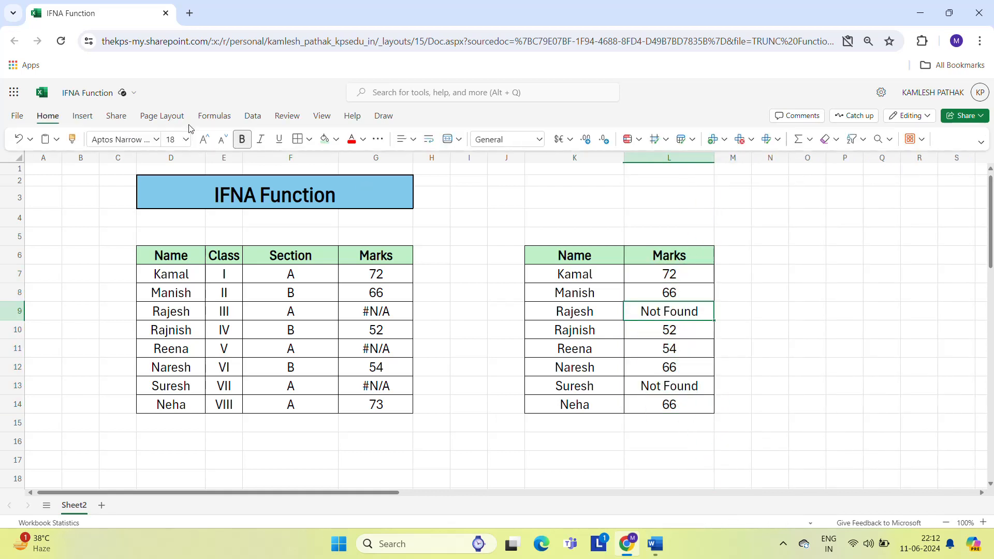
left_click(336, 139)
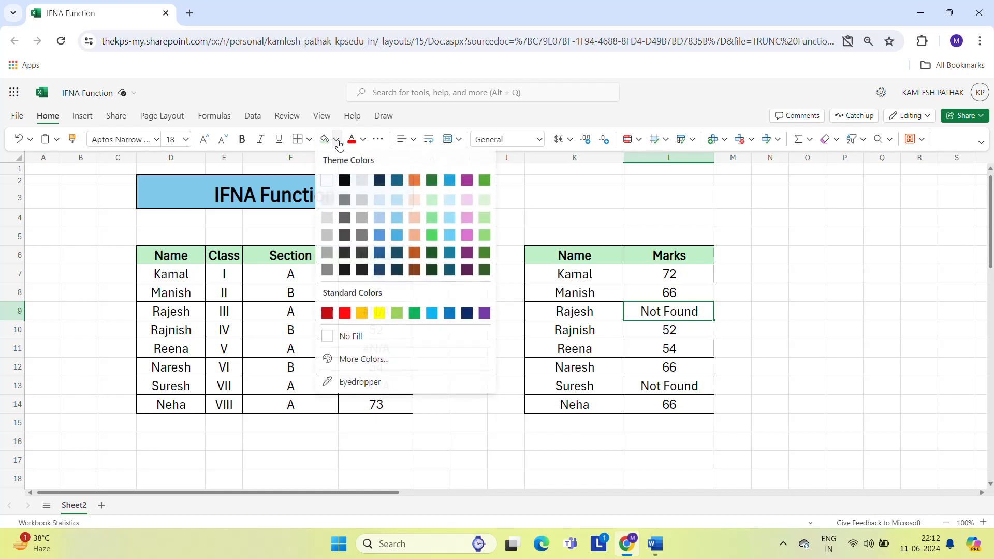
left_click(379, 313)
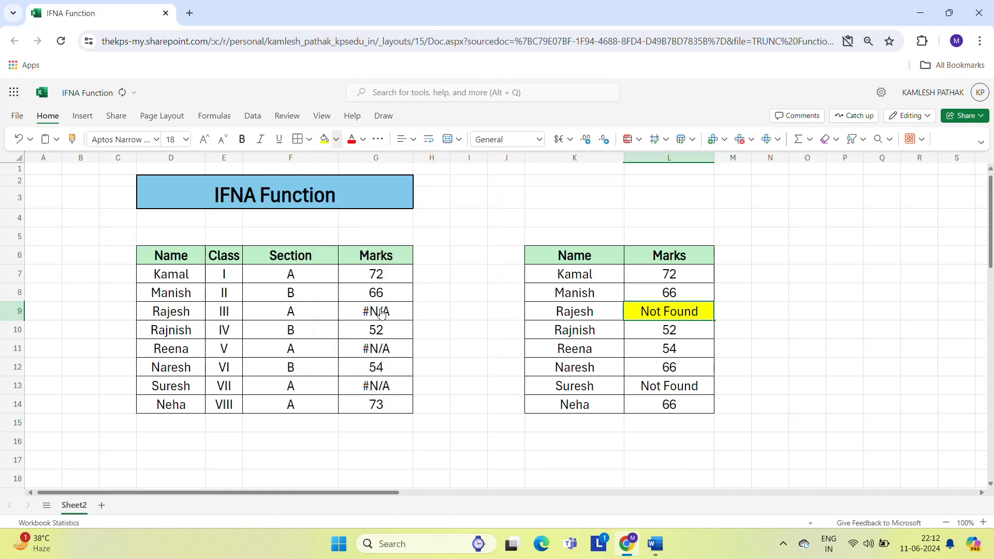
left_click(669, 385)
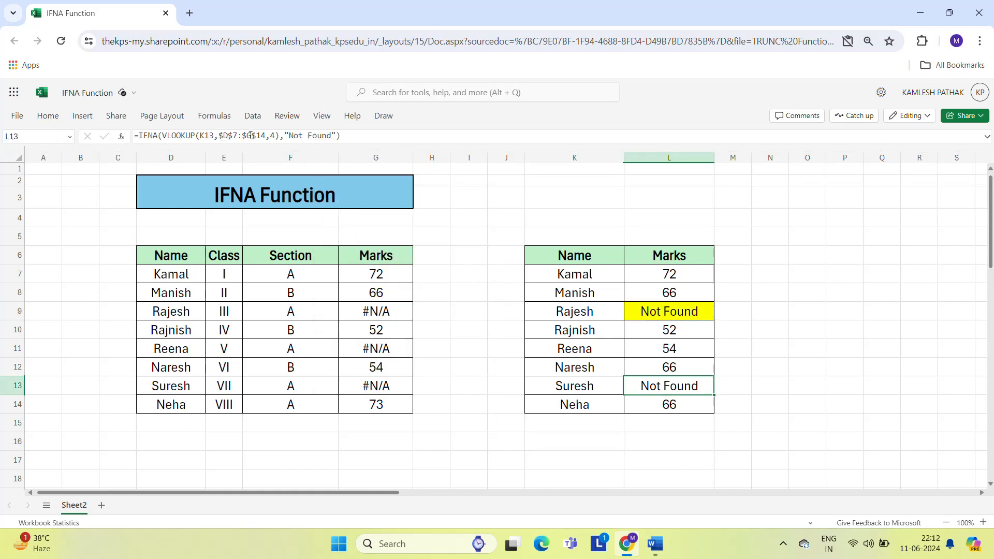
left_click(326, 139)
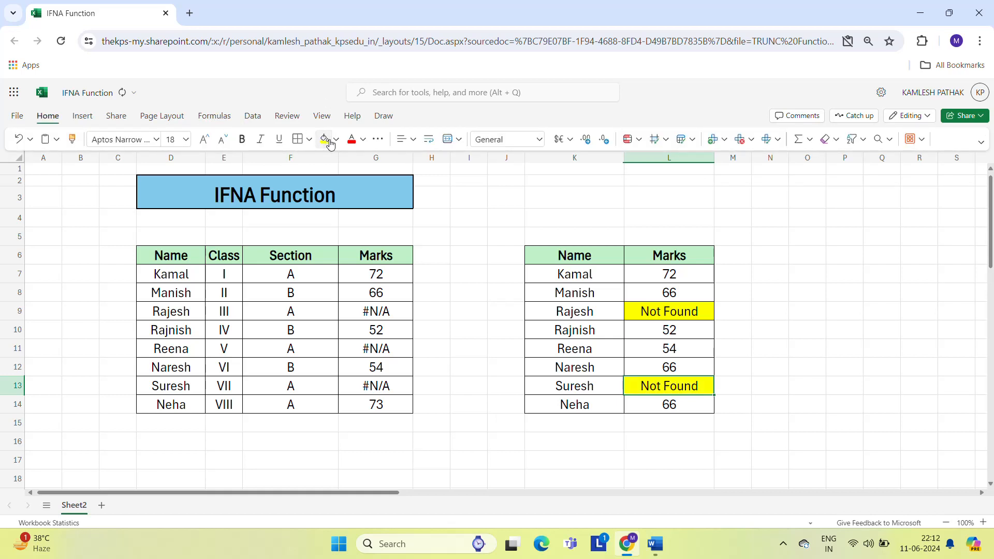
Compare the highlighted result in L9 with the source table's entry in row 9.
left_click(732, 302)
key("Left")
key("Left")
key("Left")
key("Left")
key("Left")
key("Left")
key("Left")
key("Left")
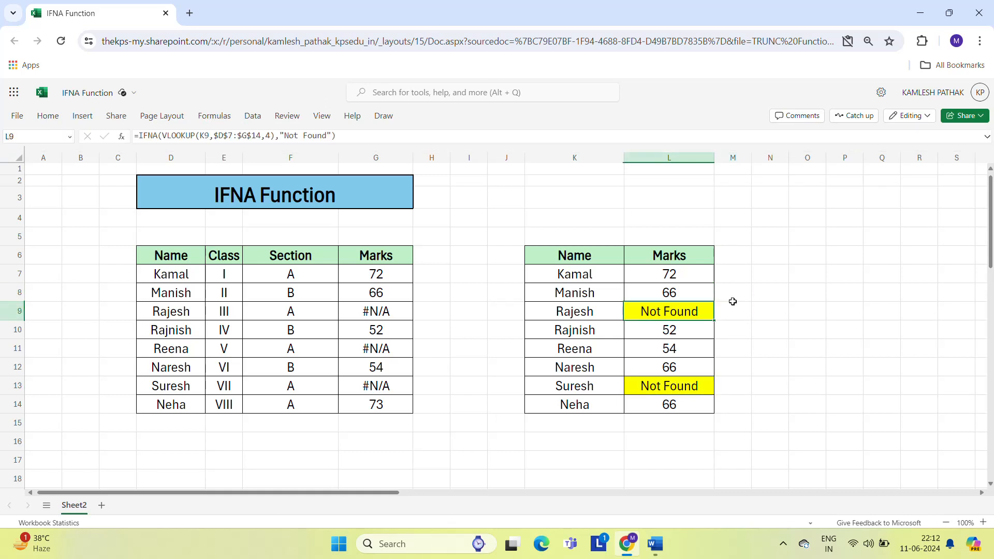
Check the source table's Marks entry in G9, then return to the matching IFNA result in L9.
key("Right")
key("Right")
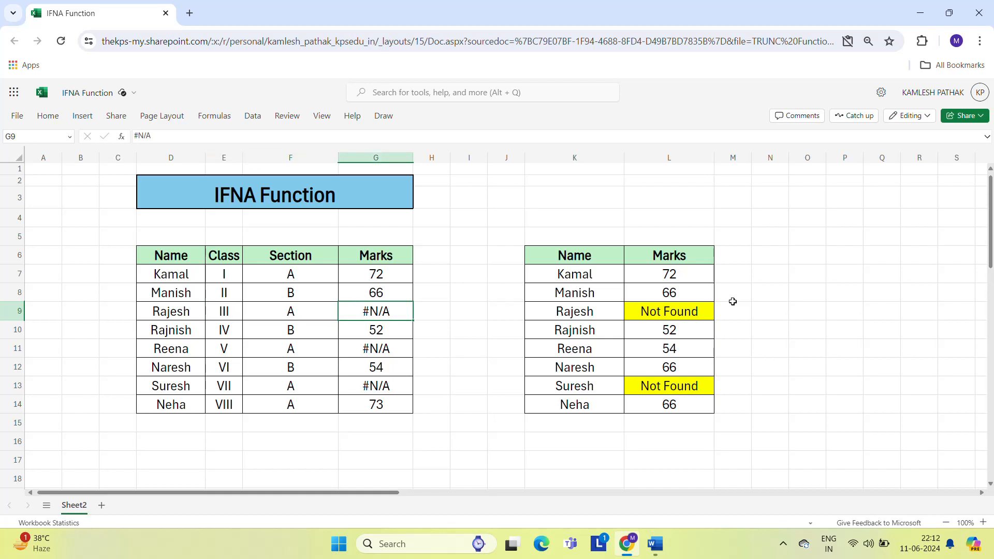
key("Right")
key("Right")
key("Right")
key("Right")
key("Right")
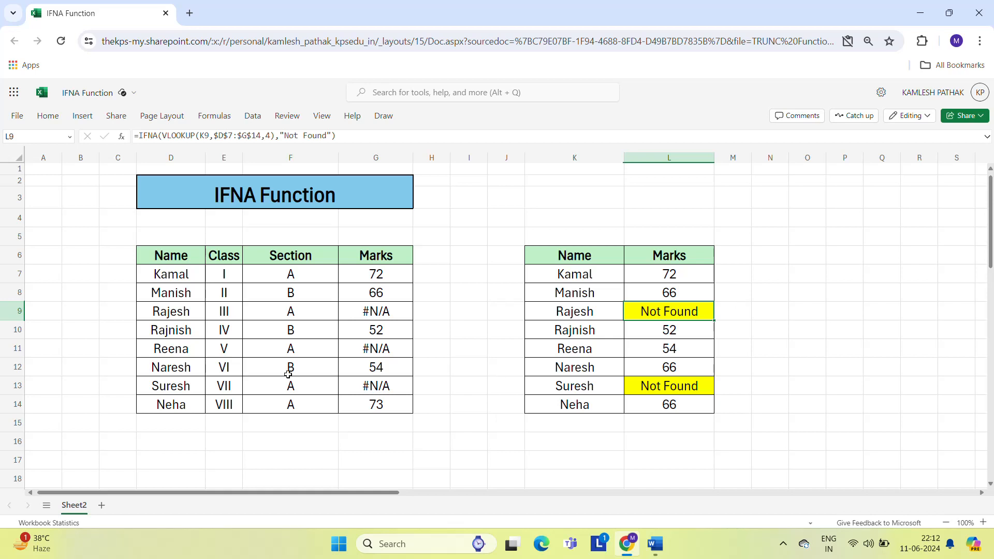
Compare the source table's entry in row 13 with the highlighted IFNA result in L13.
left_click(217, 396)
left_click(291, 380)
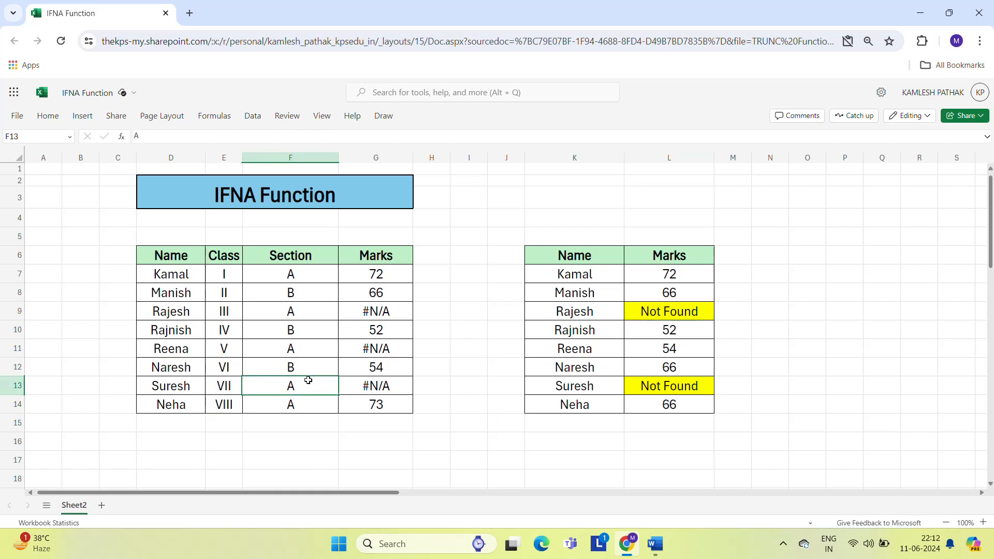
left_click(663, 391)
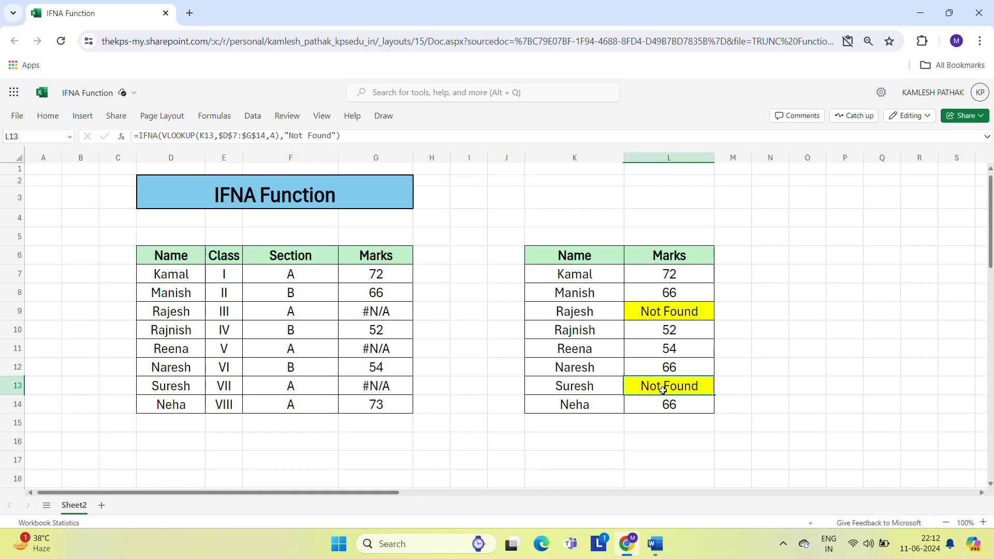
Inspect the IFNA and VLOOKUP formula in L9 with its referenced ranges, leave it unedited and select L7.
left_click(665, 318)
key("F2")
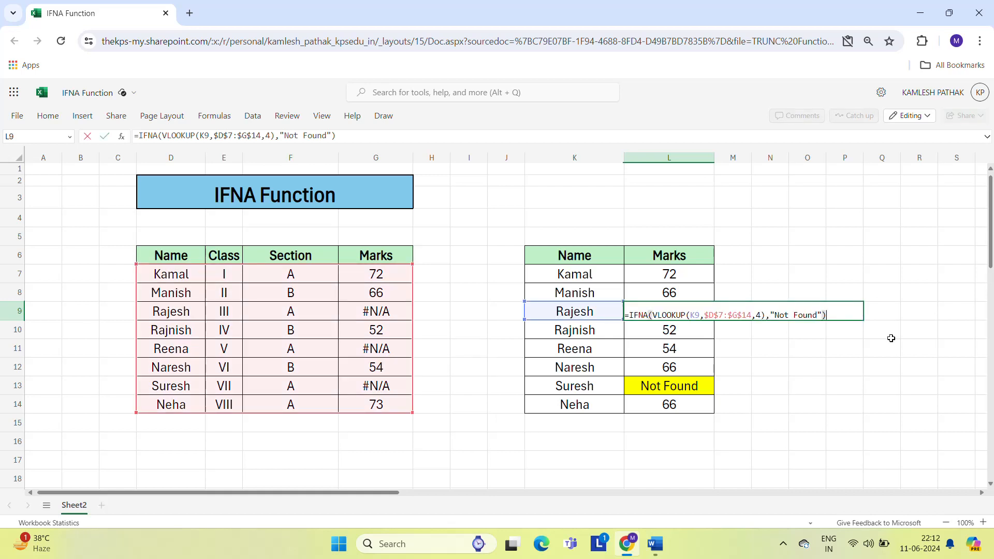
key("Escape")
key("Up")
key("Up")
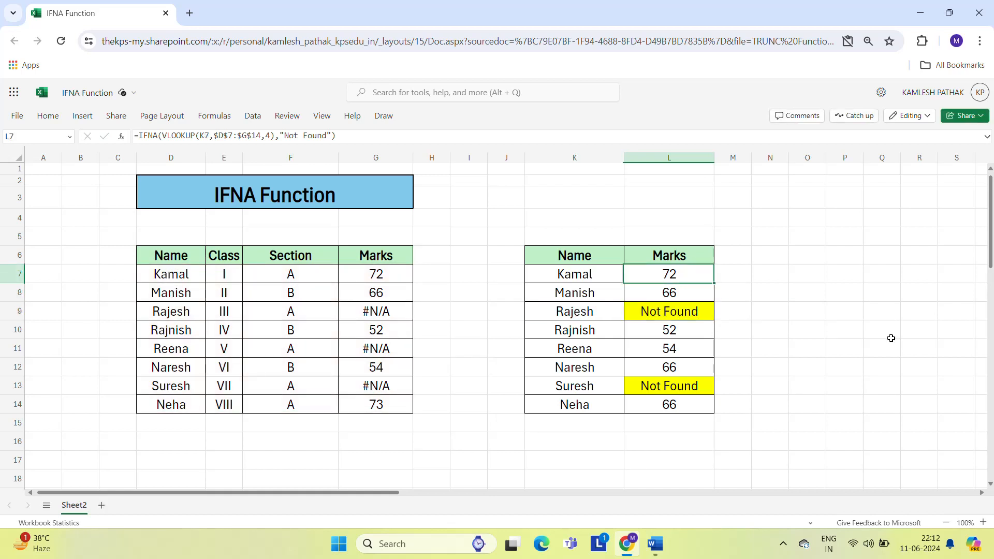